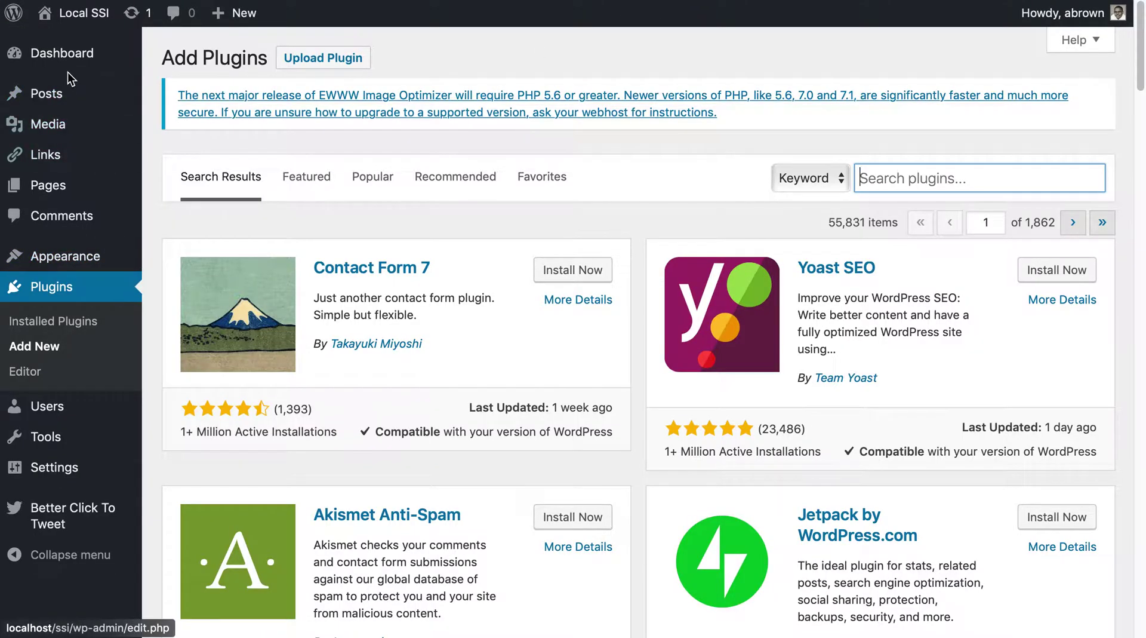
- Open the Add Plugins page through Plugins > Add New to list the featured plugins
{"action": "mouse_move", "coordinate": [70, 68]}
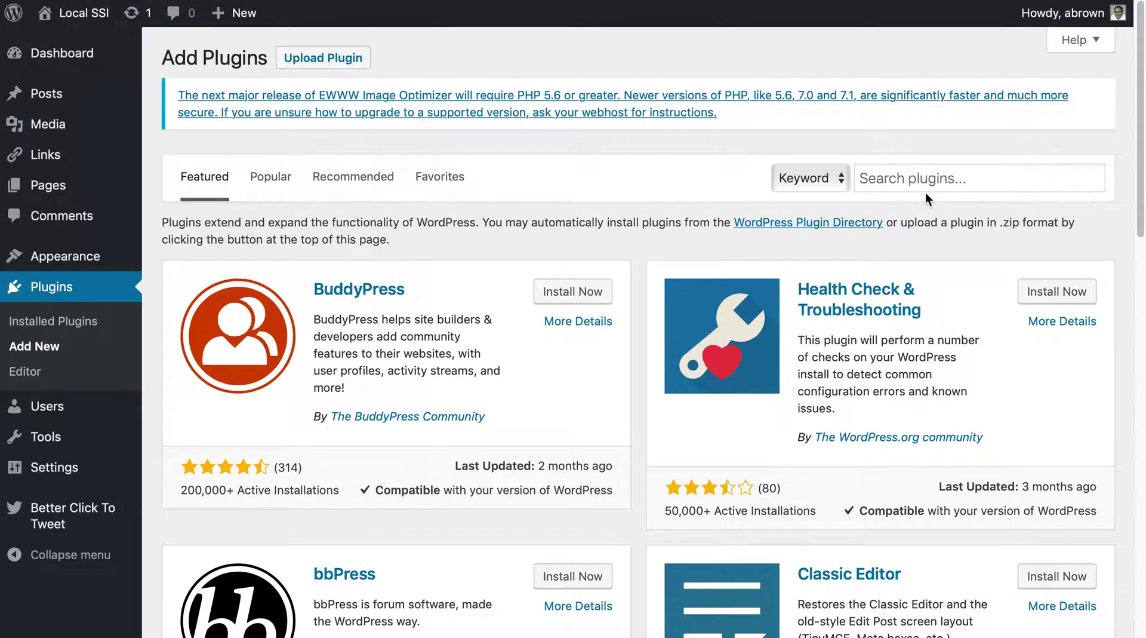
{"action": "left_click", "coordinate": [916, 180]}
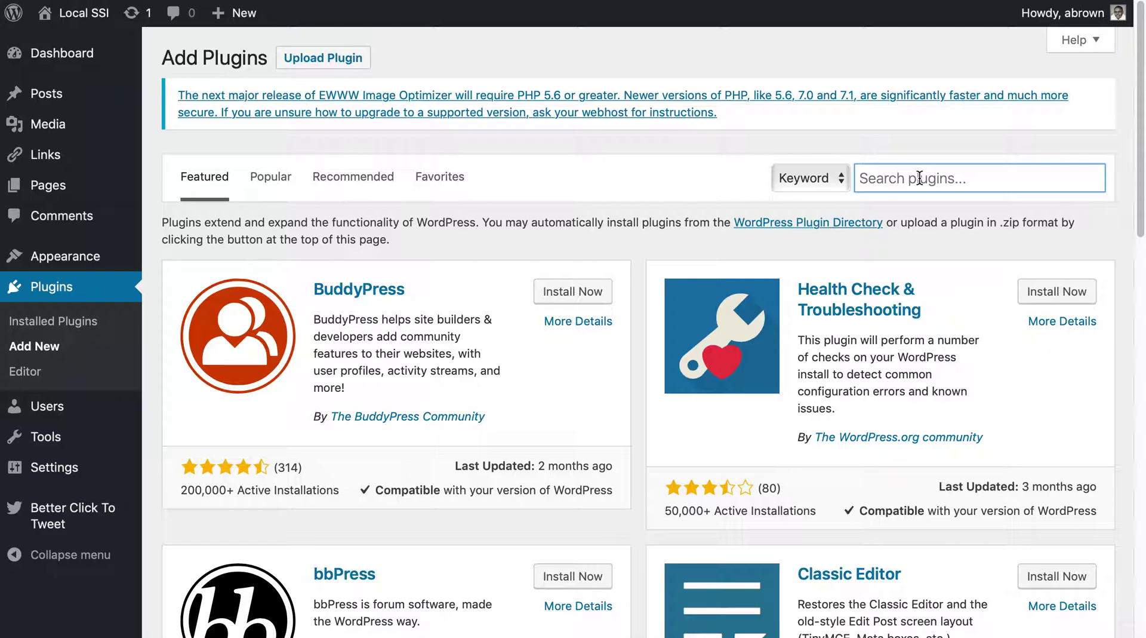
- Search plugins for 'wp maintenance mode' and install the WP Maintenance Mode plugin
{"action": "type", "text": "wp maintenance mode"}
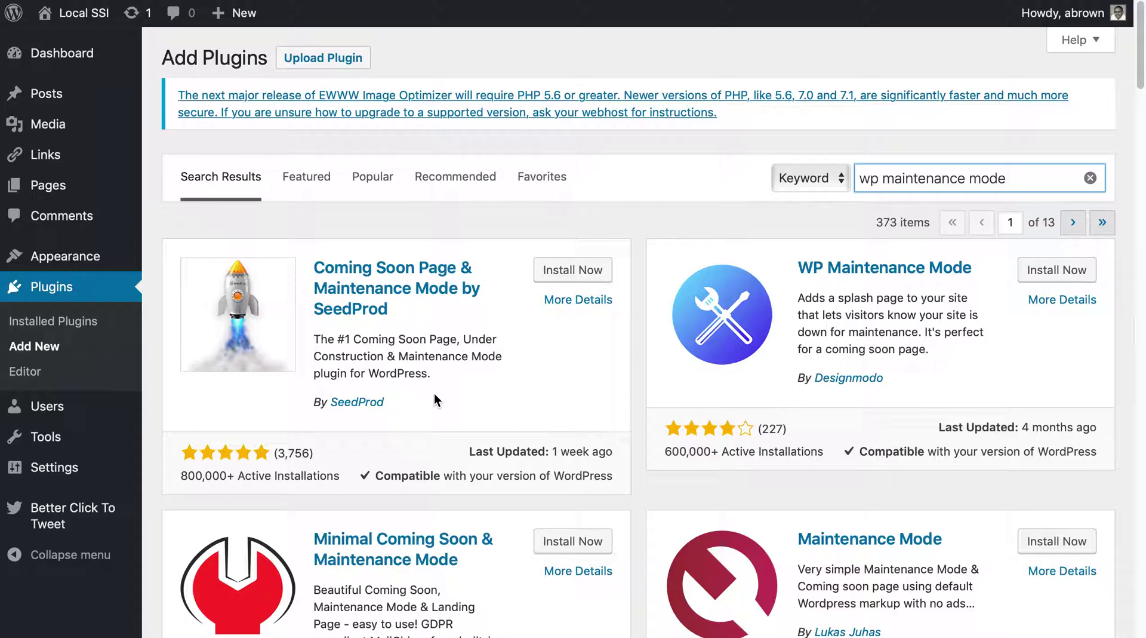
{"action": "scroll", "coordinate": [434, 395], "scroll_direction": "down", "scroll_amount": 2}
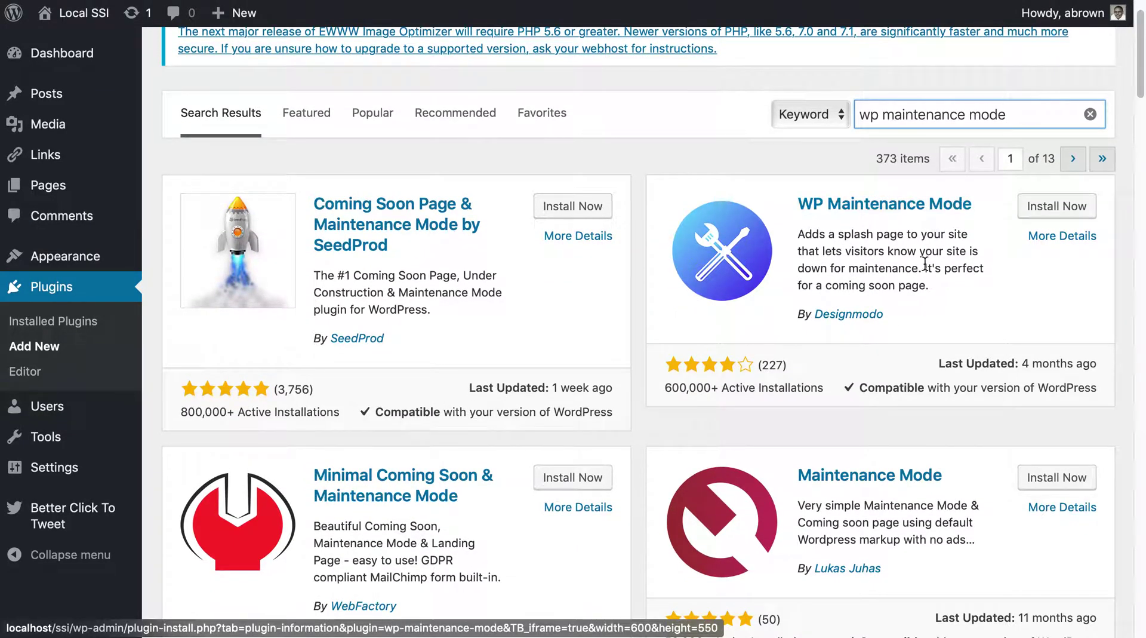
{"action": "scroll", "coordinate": [896, 363], "scroll_direction": "down", "scroll_amount": 1}
{"action": "scroll", "coordinate": [896, 363], "scroll_direction": "down", "scroll_amount": 2}
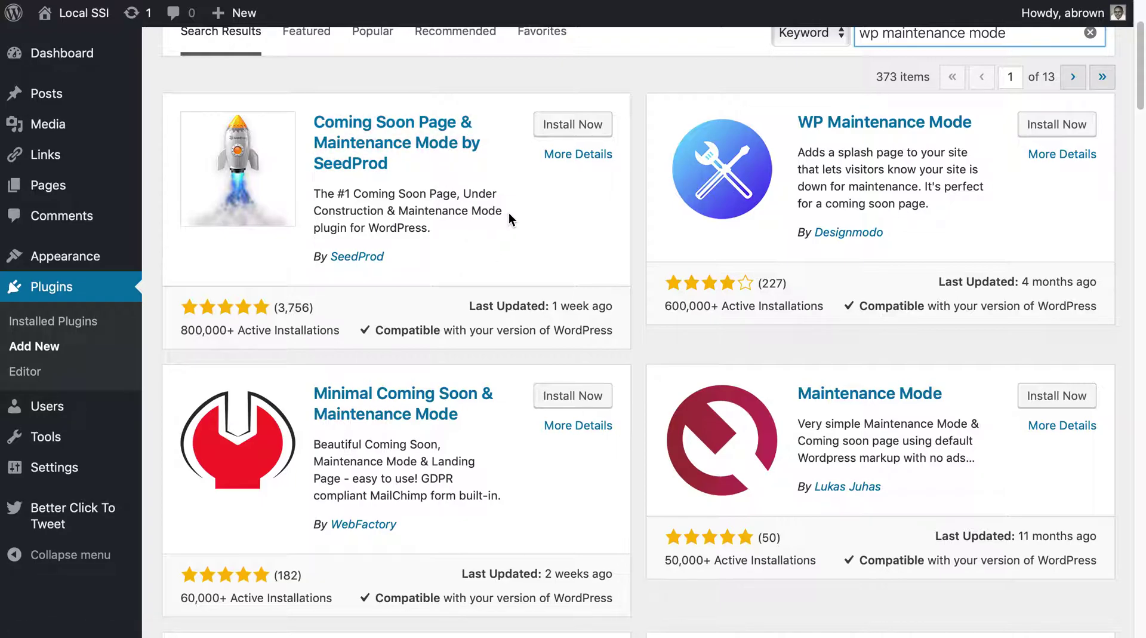
{"action": "scroll", "coordinate": [538, 240], "scroll_direction": "up", "scroll_amount": 1}
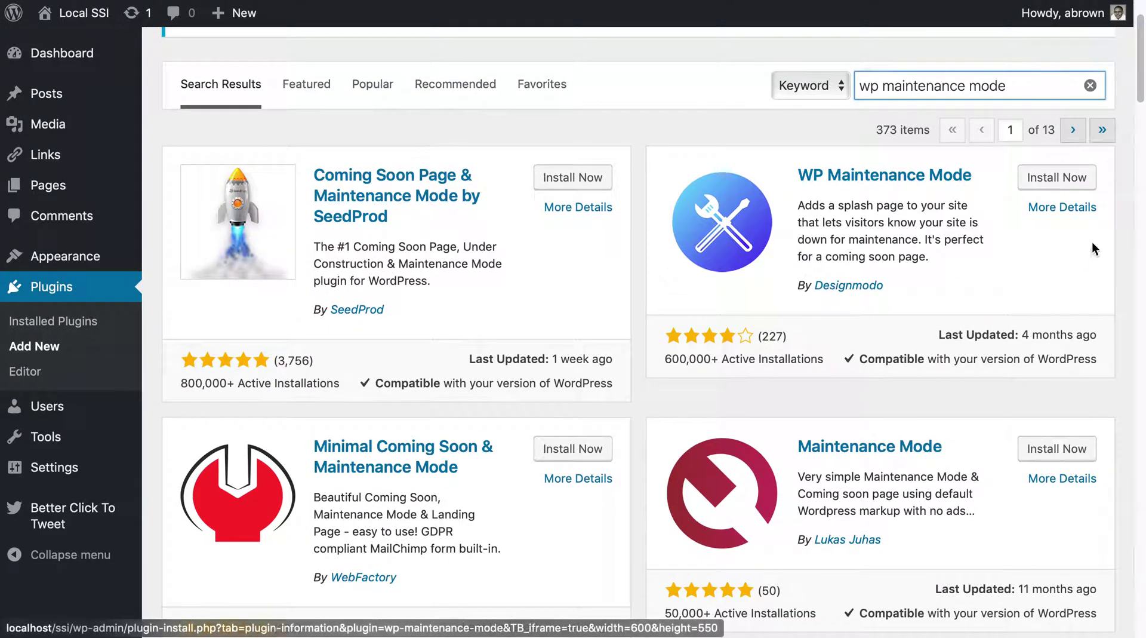
{"action": "left_click", "coordinate": [1064, 183]}
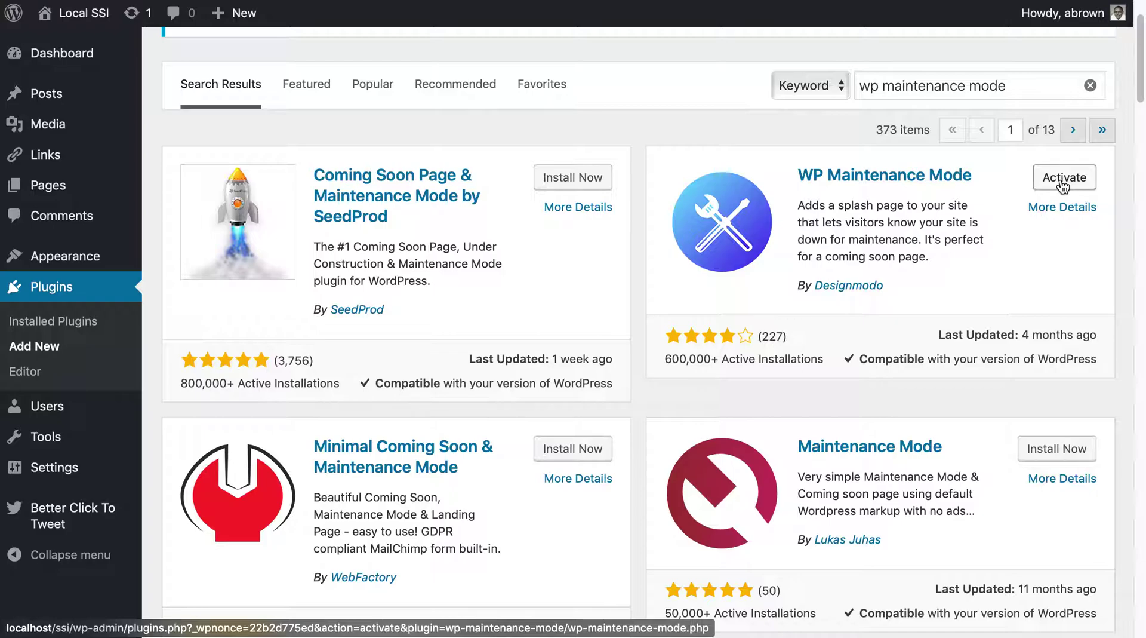
- Activate the installed WP Maintenance Mode plugin
{"action": "left_click", "coordinate": [1062, 181]}
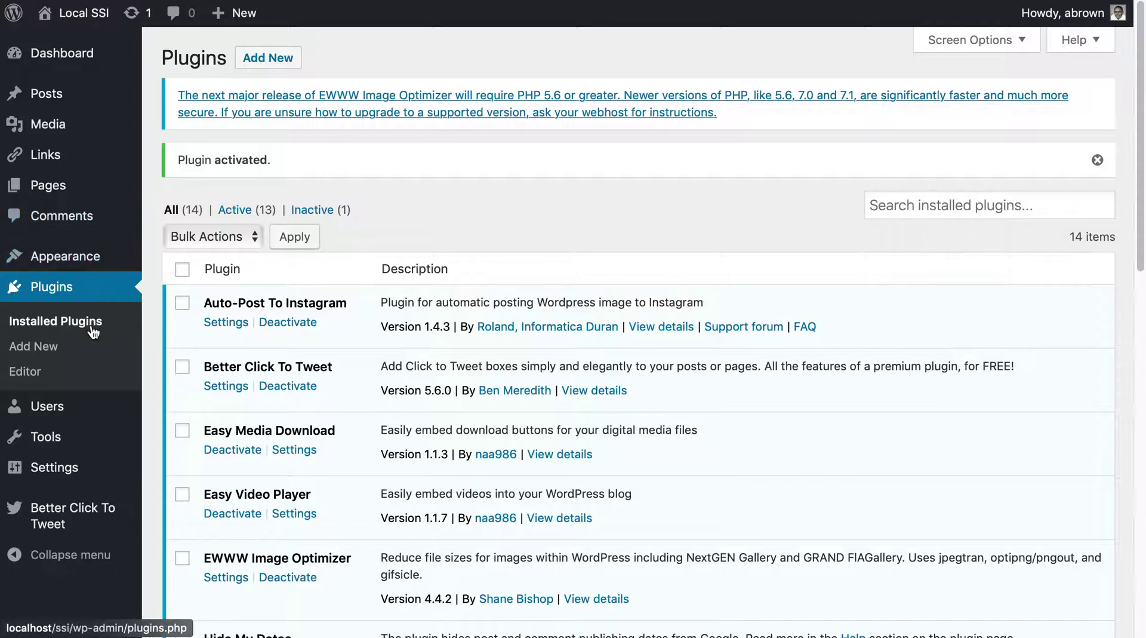
- Open Settings > WP Maintenance Mode, review the General tab, then switch to the Design tab
{"action": "mouse_move", "coordinate": [96, 478]}
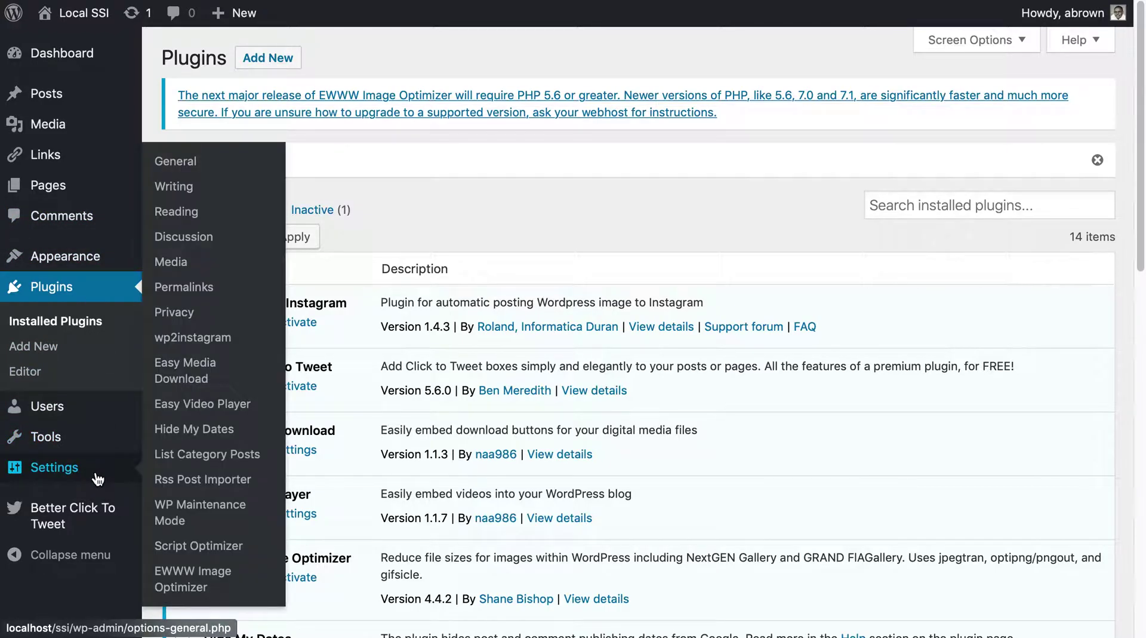
{"action": "left_click", "coordinate": [196, 502]}
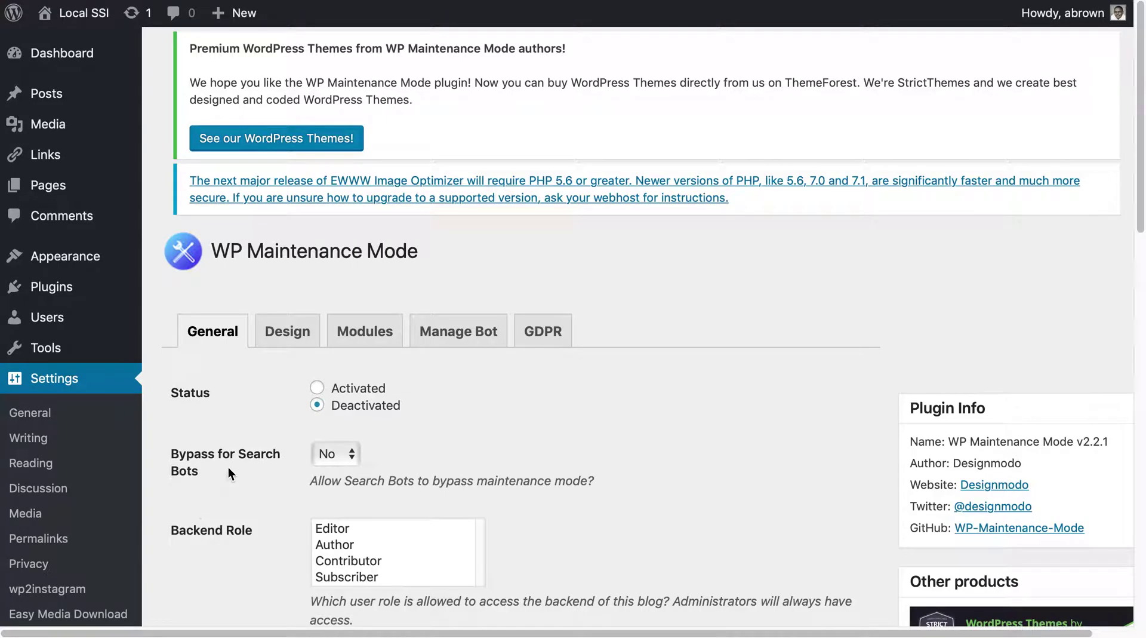
{"action": "scroll", "coordinate": [283, 454], "scroll_direction": "down", "scroll_amount": 3}
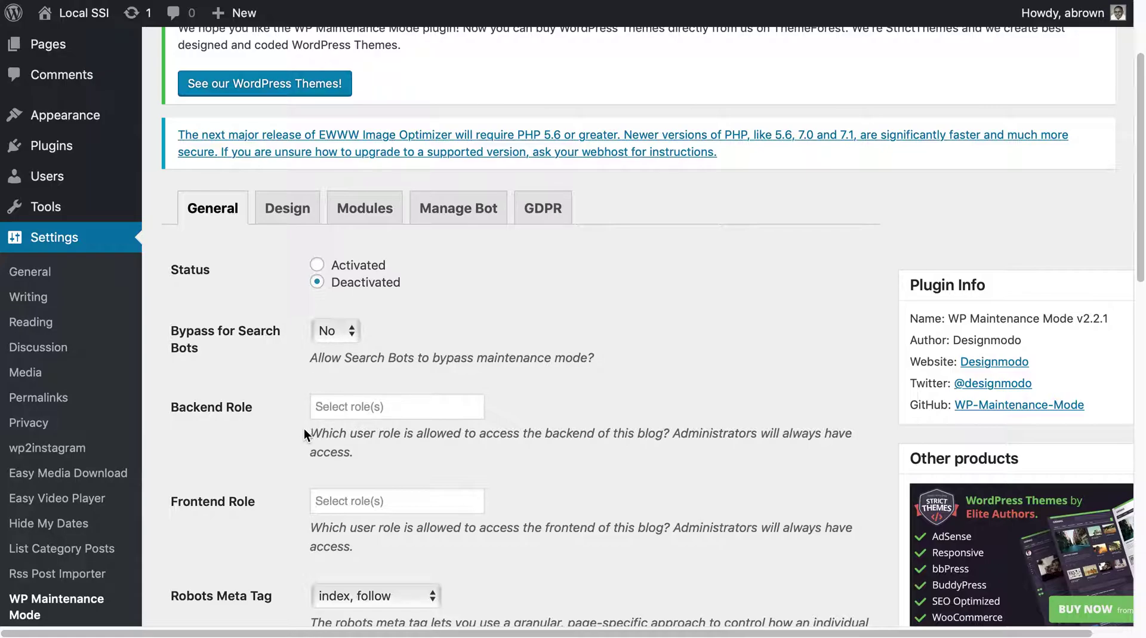
{"action": "scroll", "coordinate": [295, 437], "scroll_direction": "down", "scroll_amount": 5}
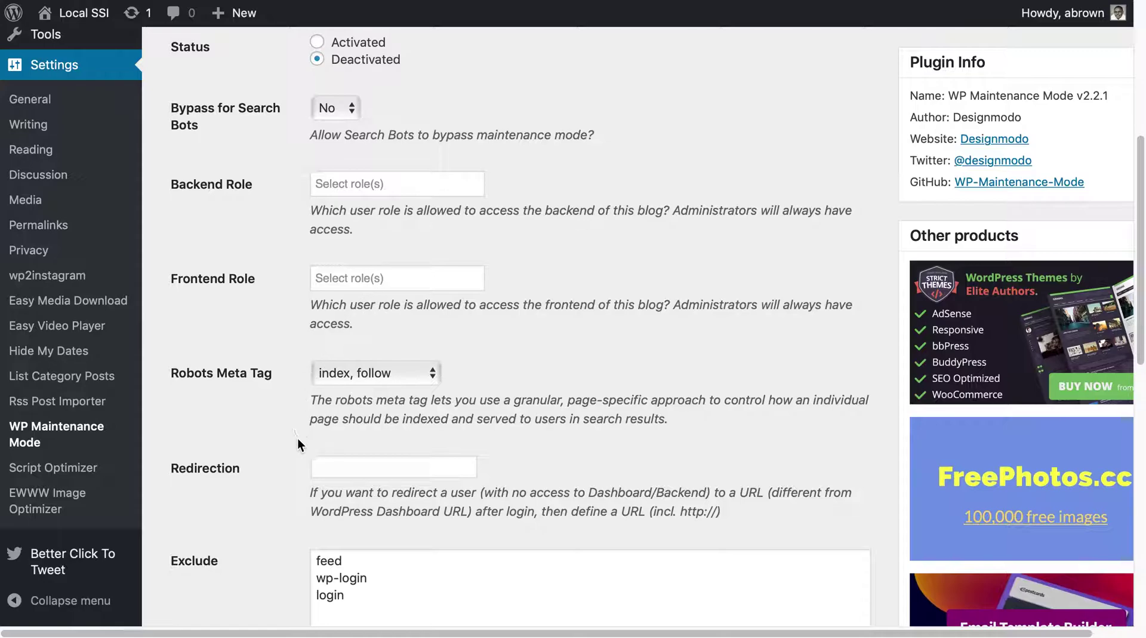
{"action": "scroll", "coordinate": [298, 438], "scroll_direction": "down", "scroll_amount": 2}
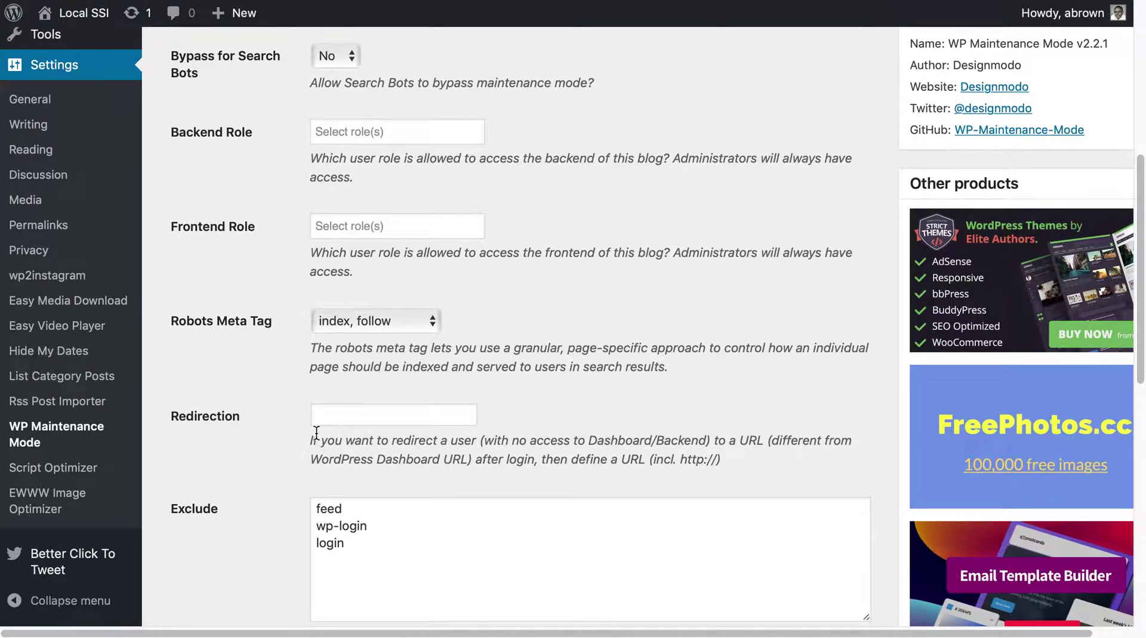
{"action": "scroll", "coordinate": [313, 439], "scroll_direction": "down", "scroll_amount": 5}
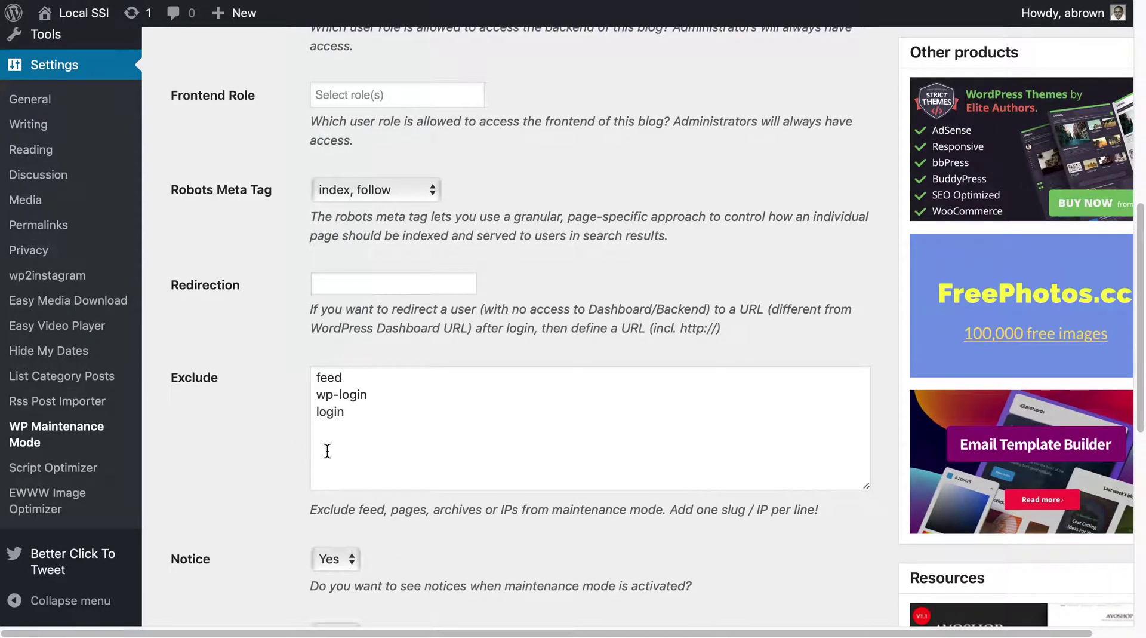
{"action": "scroll", "coordinate": [299, 463], "scroll_direction": "down", "scroll_amount": 12}
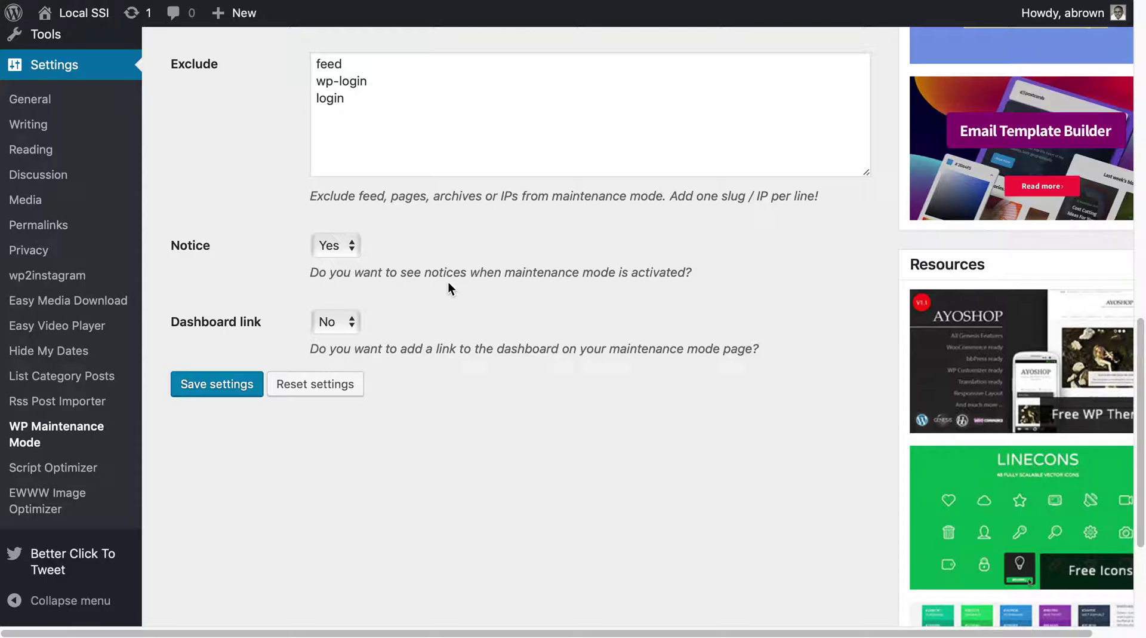
{"action": "left_click", "coordinate": [355, 389]}
- Review the Design tab's Content and Background options, then open the Modules tab's countdown settings
{"action": "left_click", "coordinate": [297, 218]}
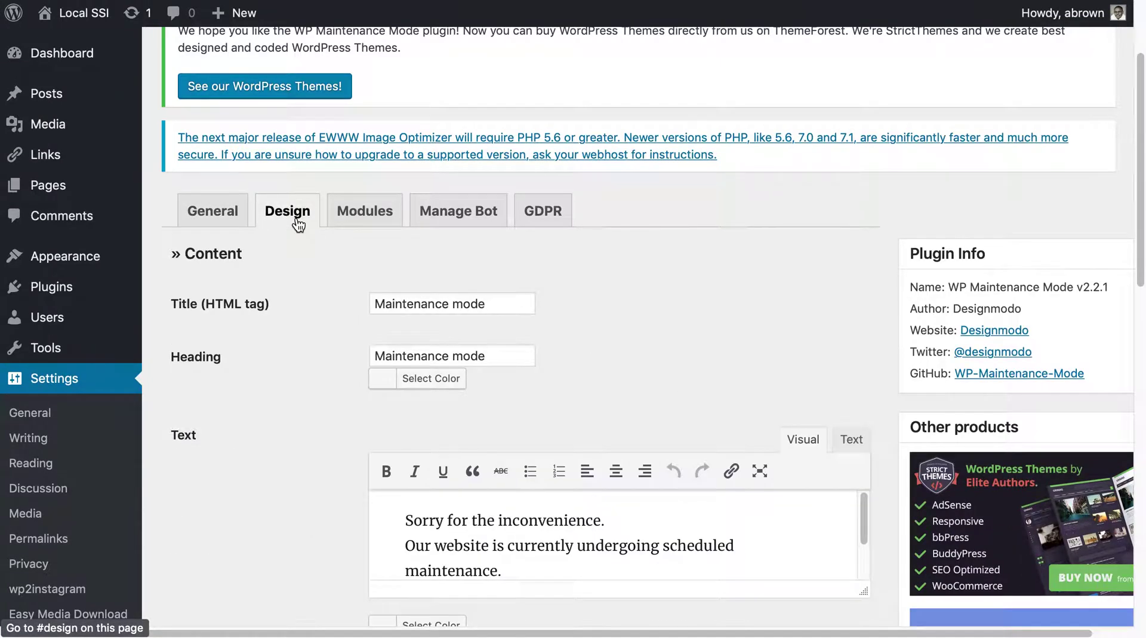
{"action": "scroll", "coordinate": [286, 355], "scroll_direction": "down", "scroll_amount": 2}
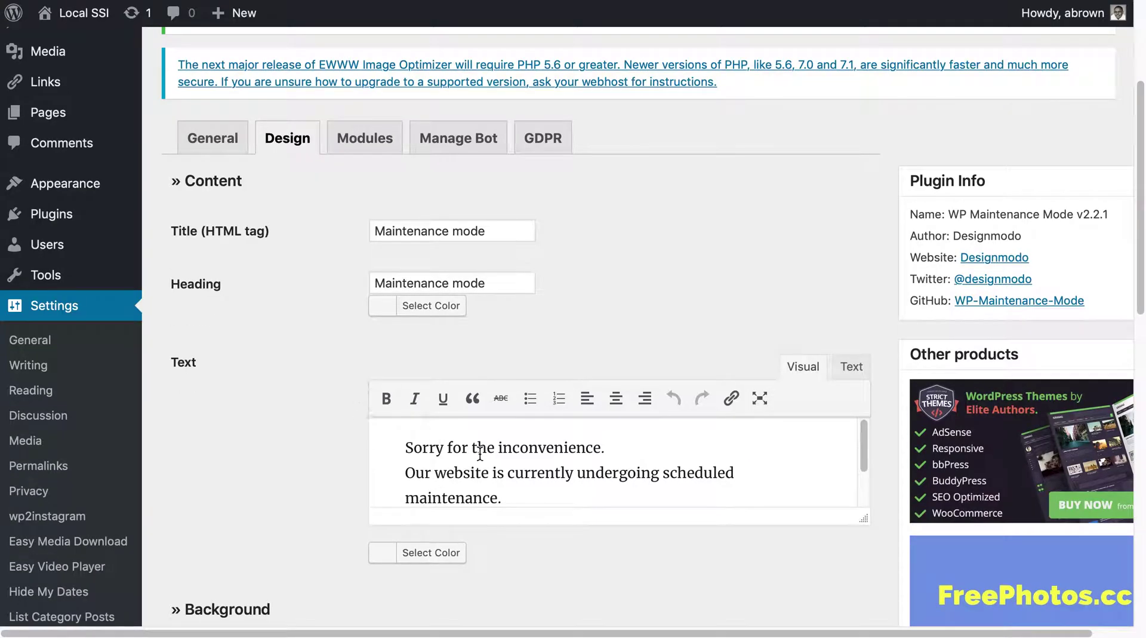
{"action": "scroll", "coordinate": [342, 459], "scroll_direction": "down", "scroll_amount": 2}
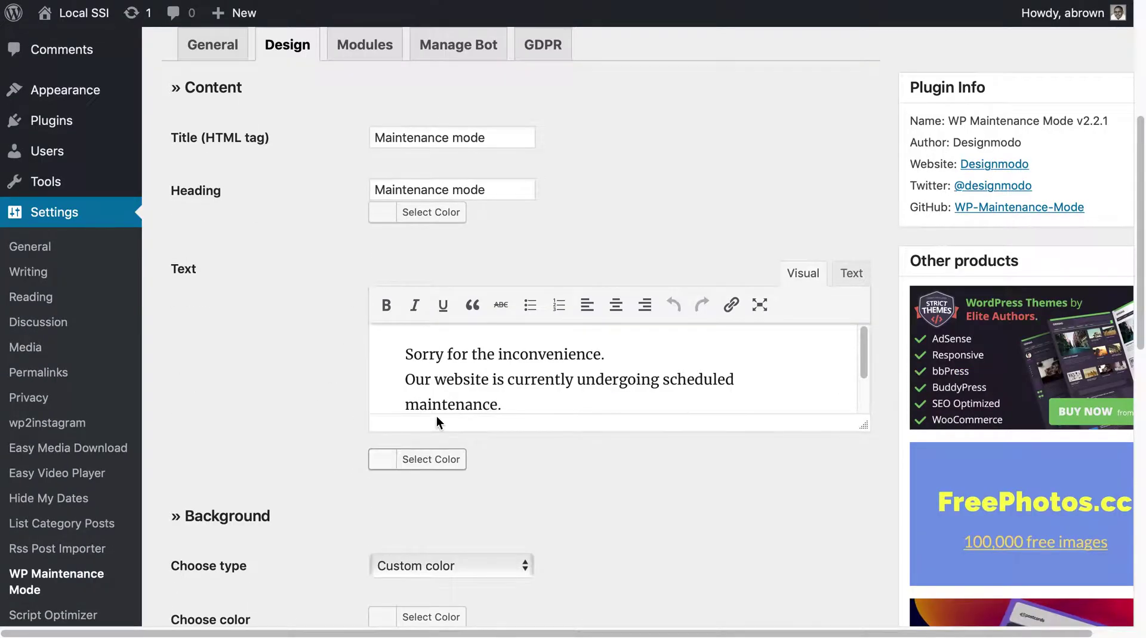
{"action": "scroll", "coordinate": [312, 419], "scroll_direction": "down", "scroll_amount": 2}
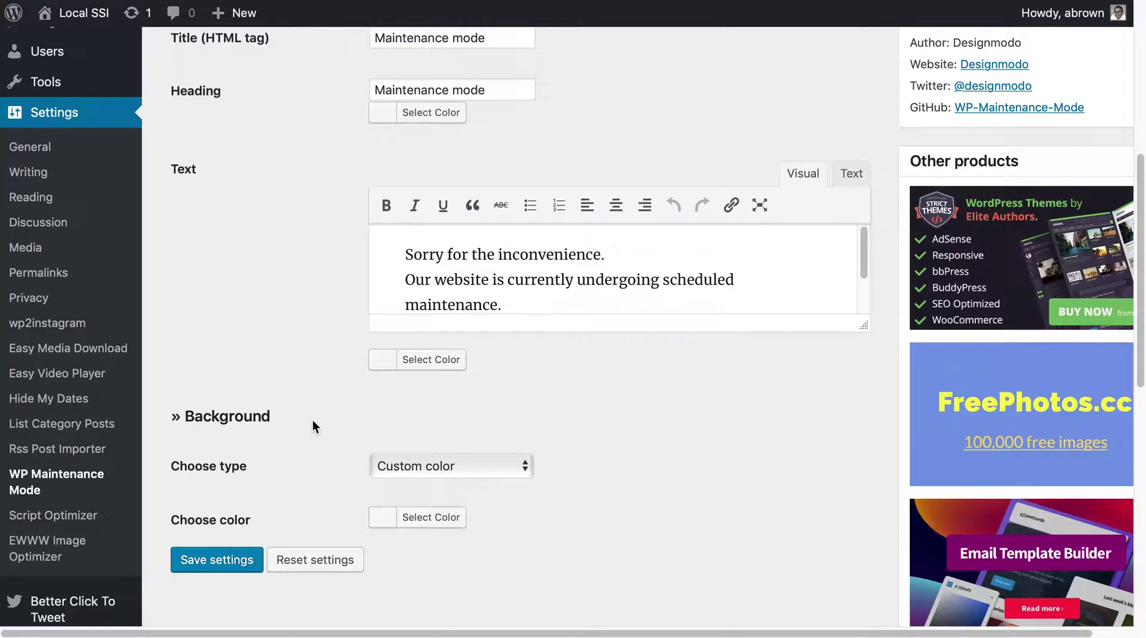
{"action": "scroll", "coordinate": [313, 421], "scroll_direction": "up", "scroll_amount": 5}
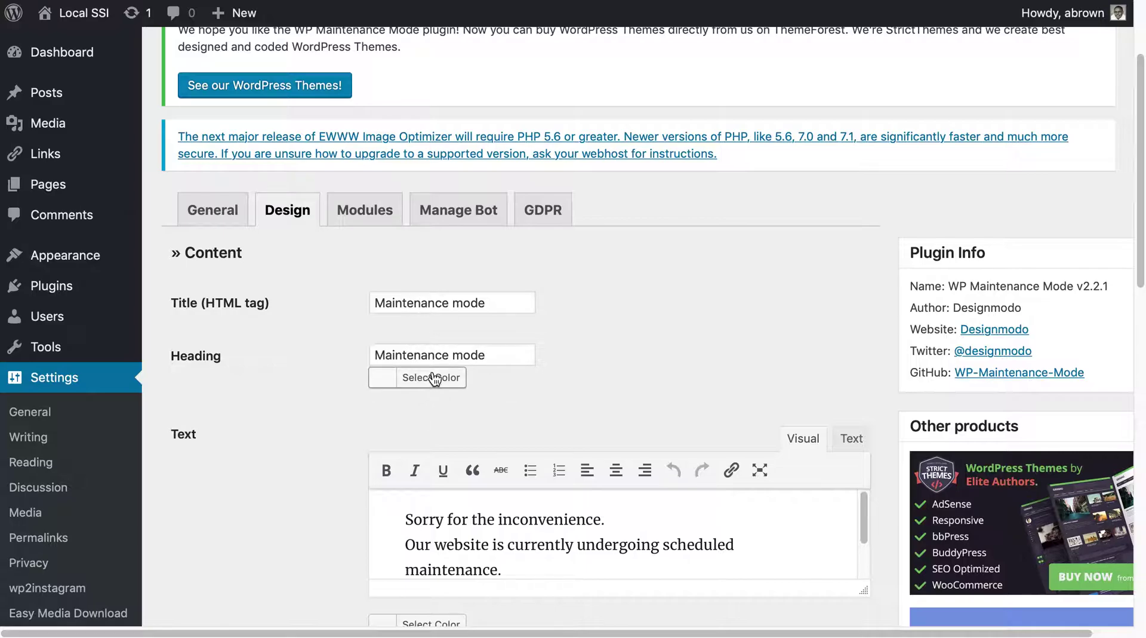
{"action": "scroll", "coordinate": [409, 429], "scroll_direction": "down", "scroll_amount": 2}
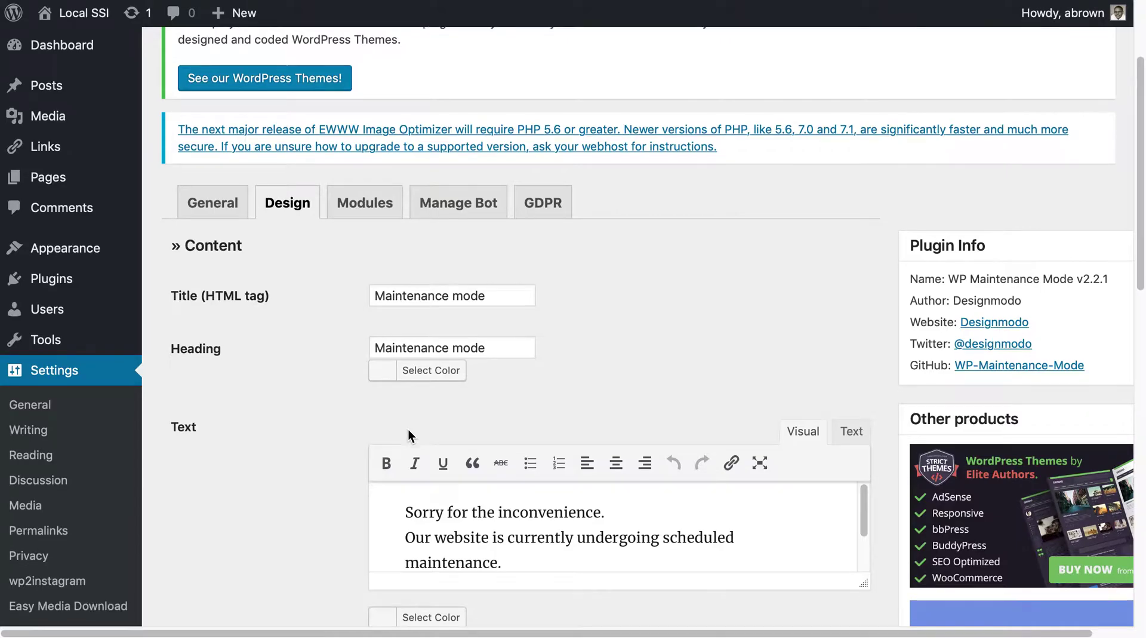
{"action": "scroll", "coordinate": [341, 368], "scroll_direction": "down", "scroll_amount": 5}
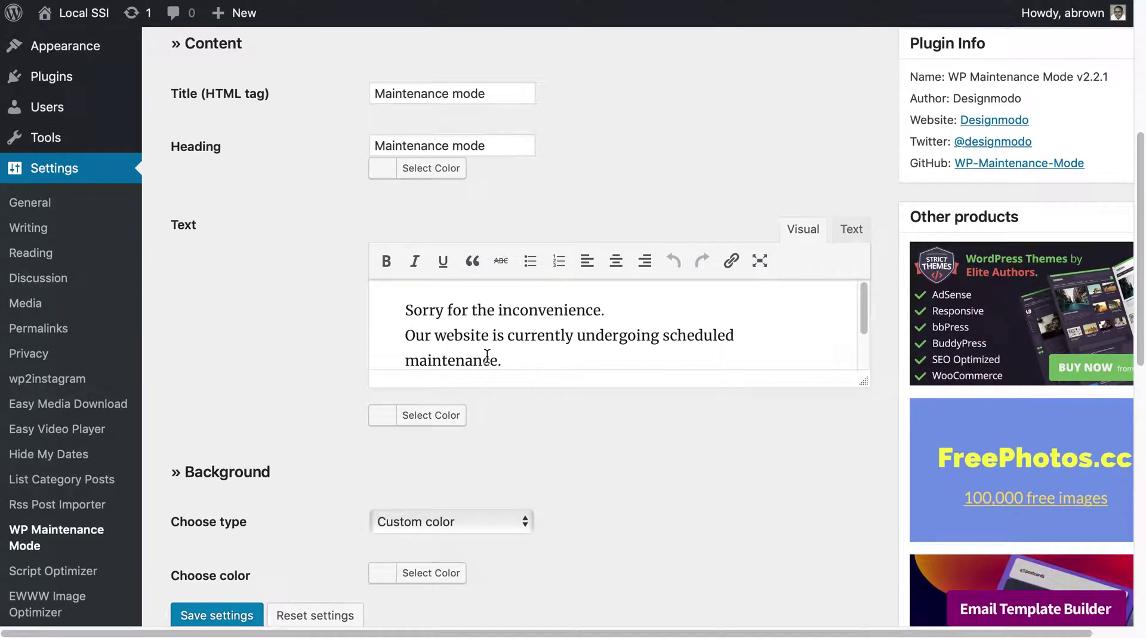
{"action": "scroll", "coordinate": [370, 432], "scroll_direction": "down", "scroll_amount": 3}
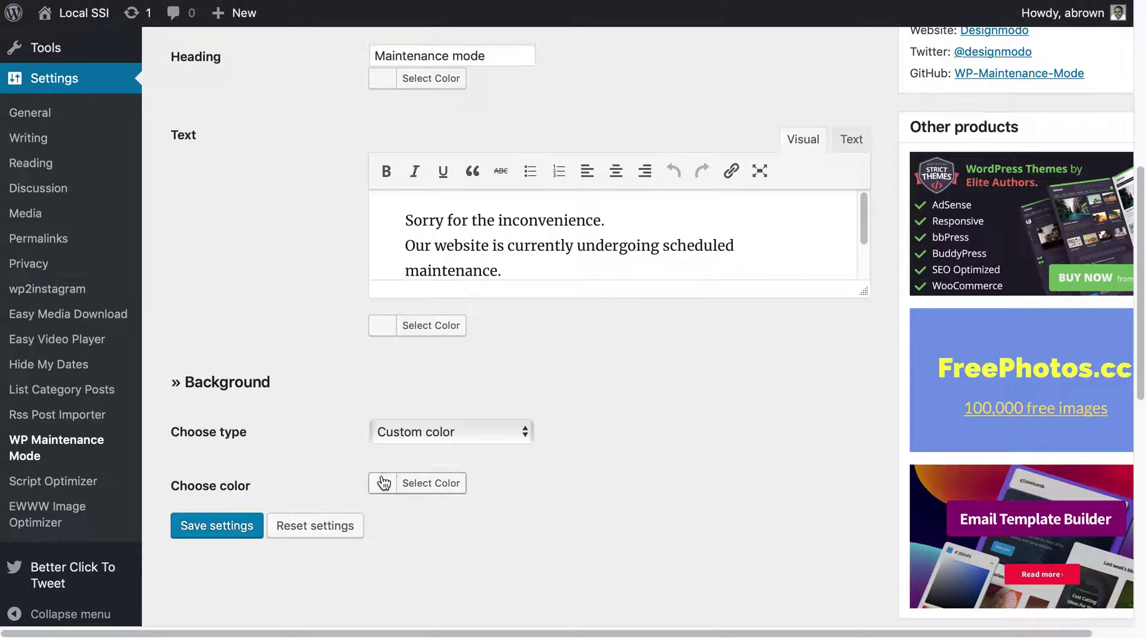
{"action": "scroll", "coordinate": [351, 438], "scroll_direction": "up", "scroll_amount": 10}
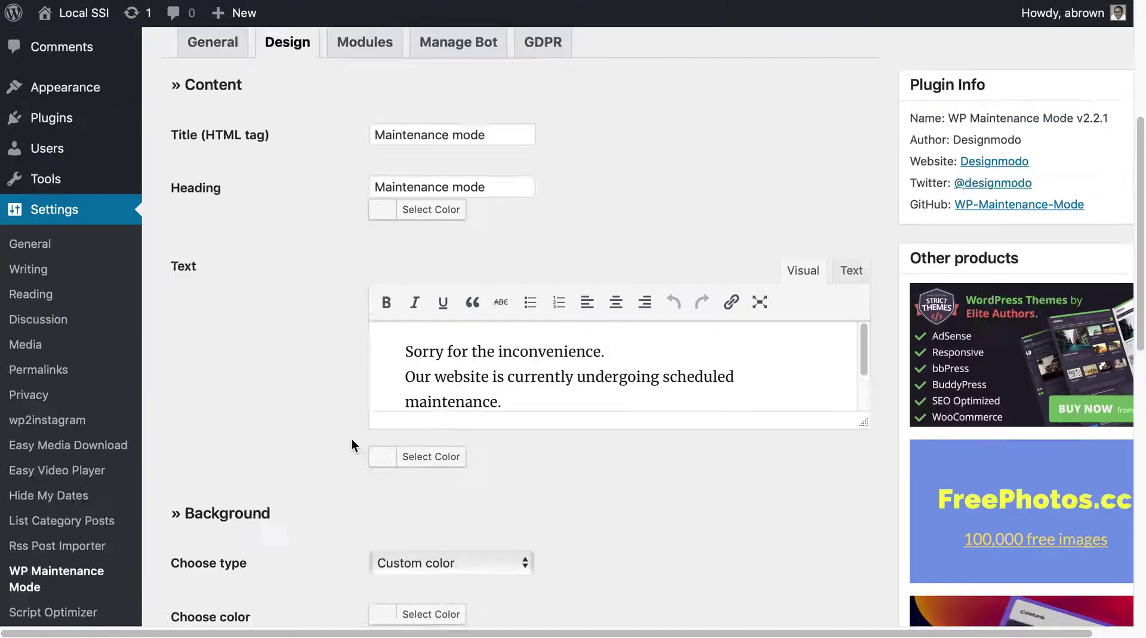
{"action": "left_click", "coordinate": [368, 355]}
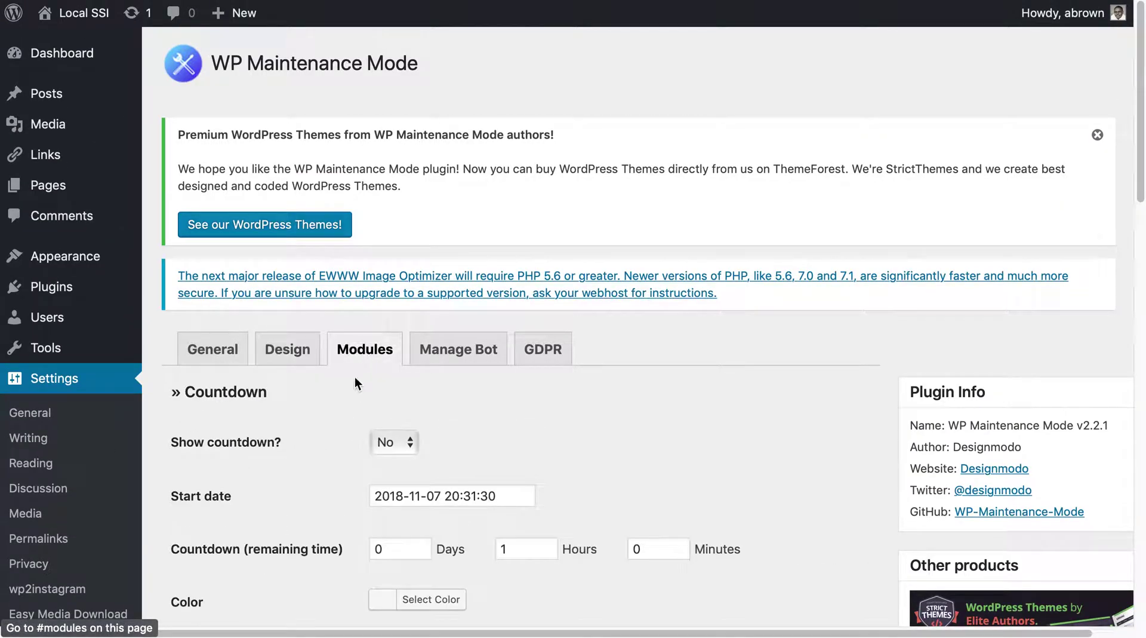
{"action": "scroll", "coordinate": [354, 377], "scroll_direction": "down", "scroll_amount": 10}
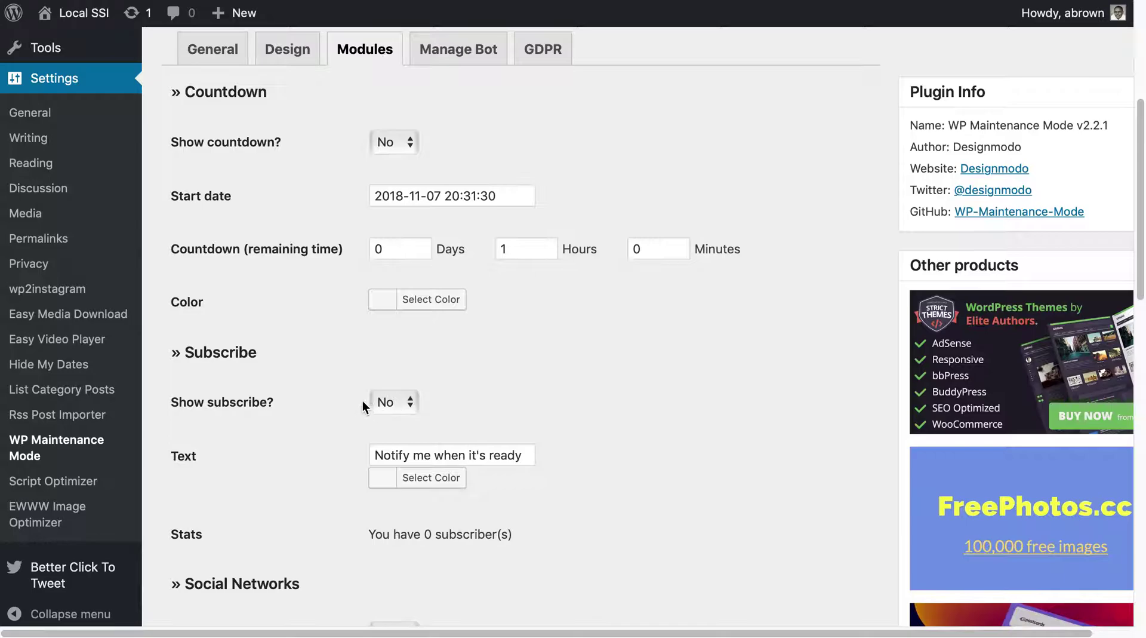
{"action": "scroll", "coordinate": [328, 397], "scroll_direction": "down", "scroll_amount": 5}
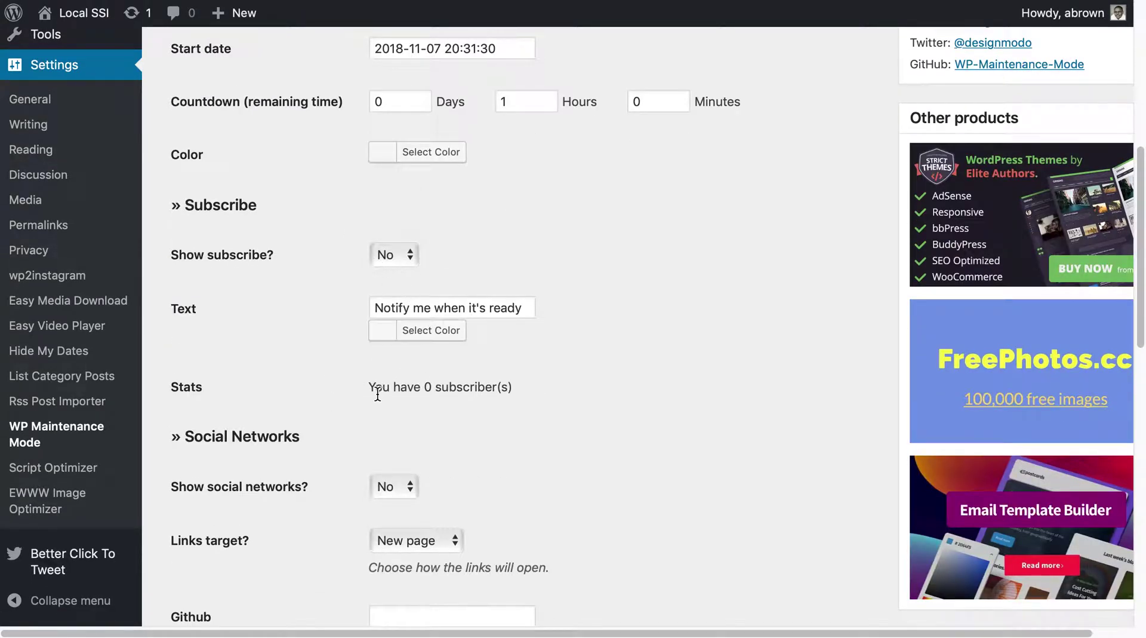
{"action": "scroll", "coordinate": [378, 395], "scroll_direction": "down", "scroll_amount": 10}
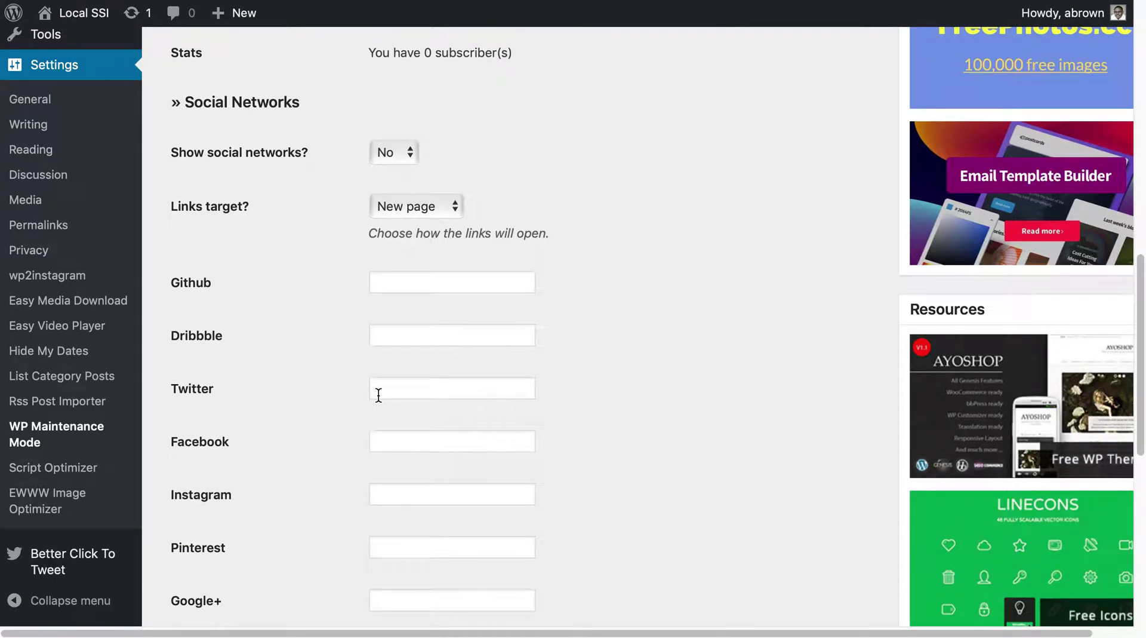
{"action": "scroll", "coordinate": [348, 357], "scroll_direction": "down", "scroll_amount": 15}
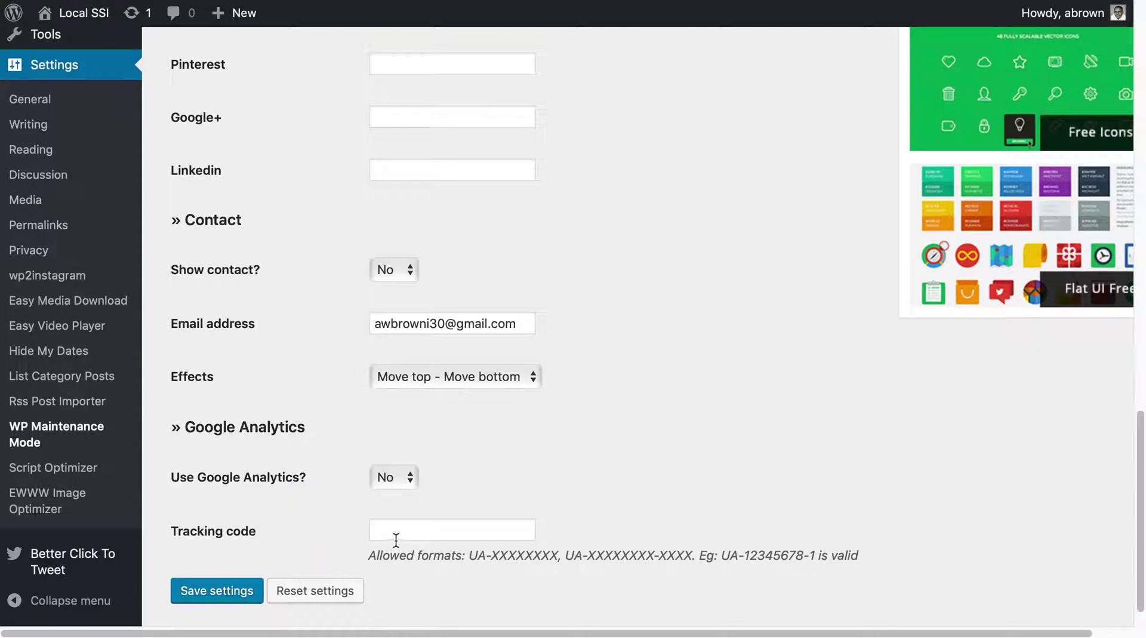
{"action": "scroll", "coordinate": [335, 421], "scroll_direction": "up", "scroll_amount": 1}
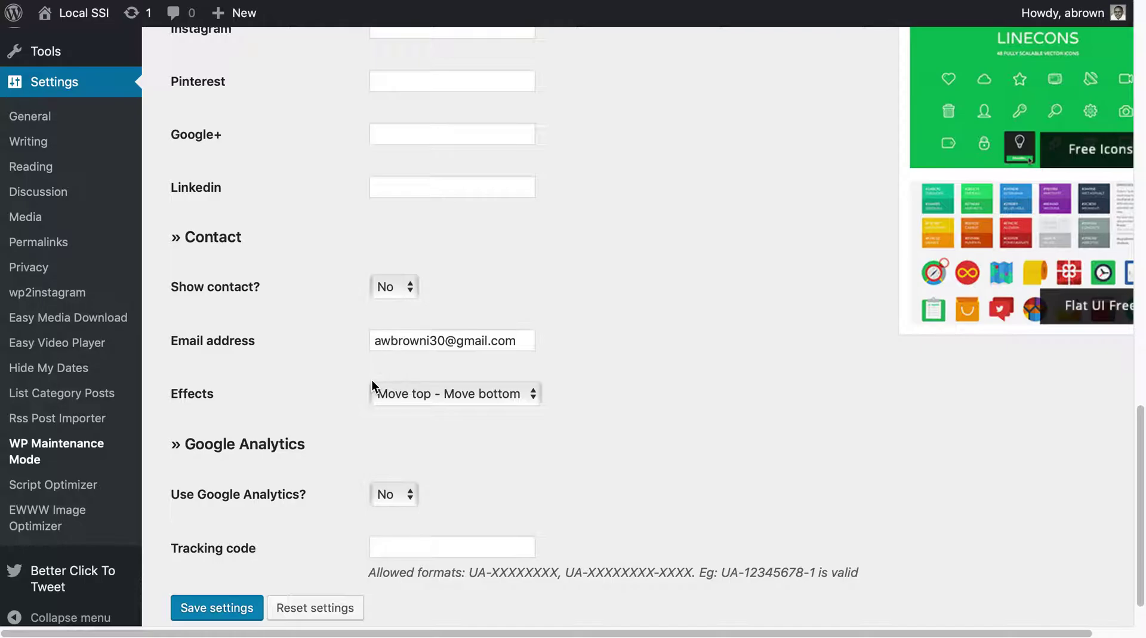
{"action": "scroll", "coordinate": [371, 380], "scroll_direction": "down", "scroll_amount": 2}
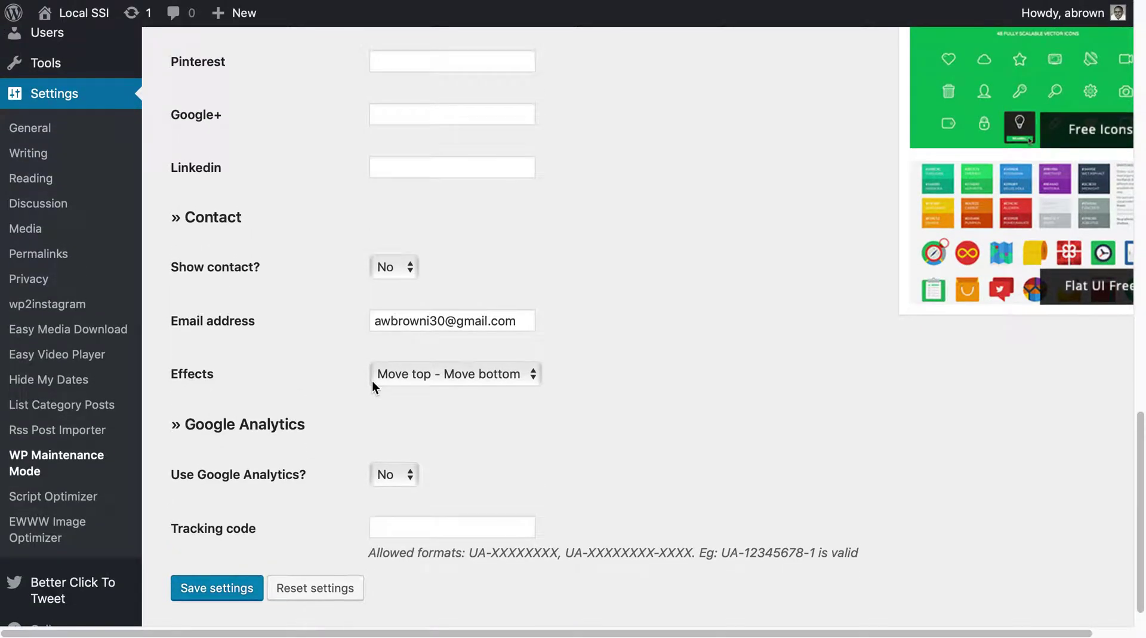
{"action": "scroll", "coordinate": [371, 381], "scroll_direction": "up", "scroll_amount": 20}
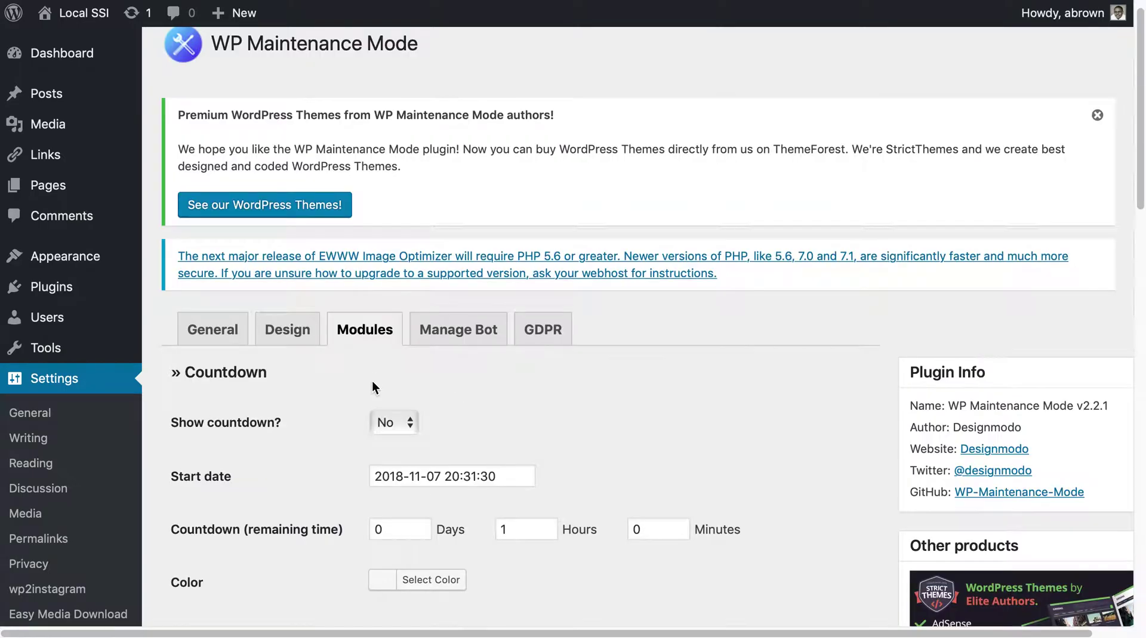
{"action": "left_click", "coordinate": [444, 333]}
- Scroll through the Manage Bot conversation messages
{"action": "scroll", "coordinate": [392, 400], "scroll_direction": "down", "scroll_amount": 5}
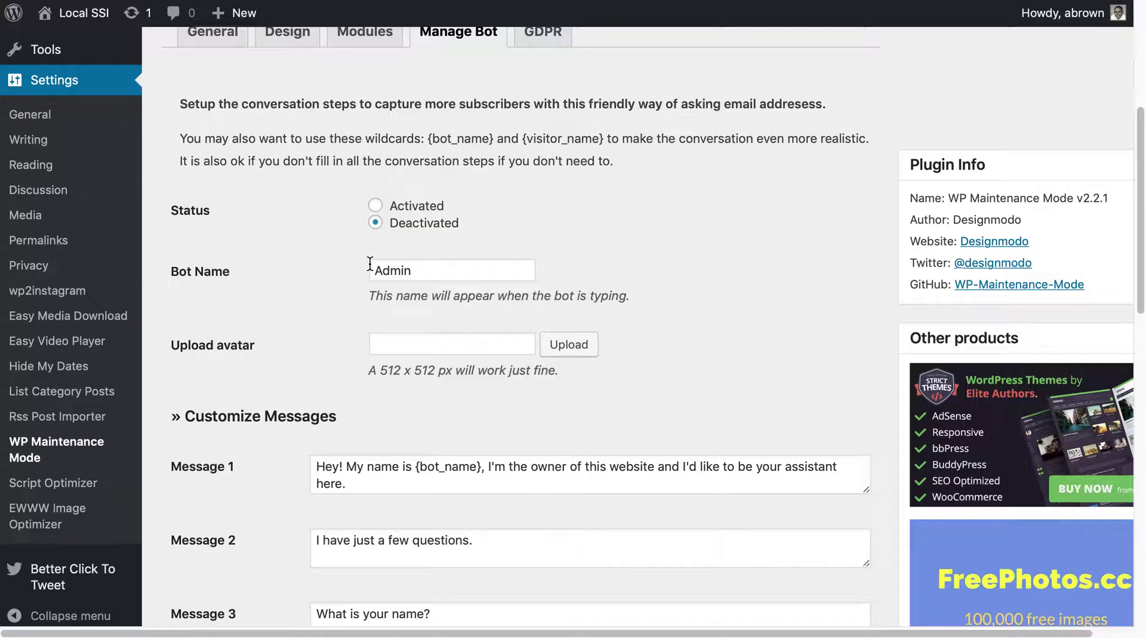
{"action": "scroll", "coordinate": [345, 347], "scroll_direction": "down", "scroll_amount": 3}
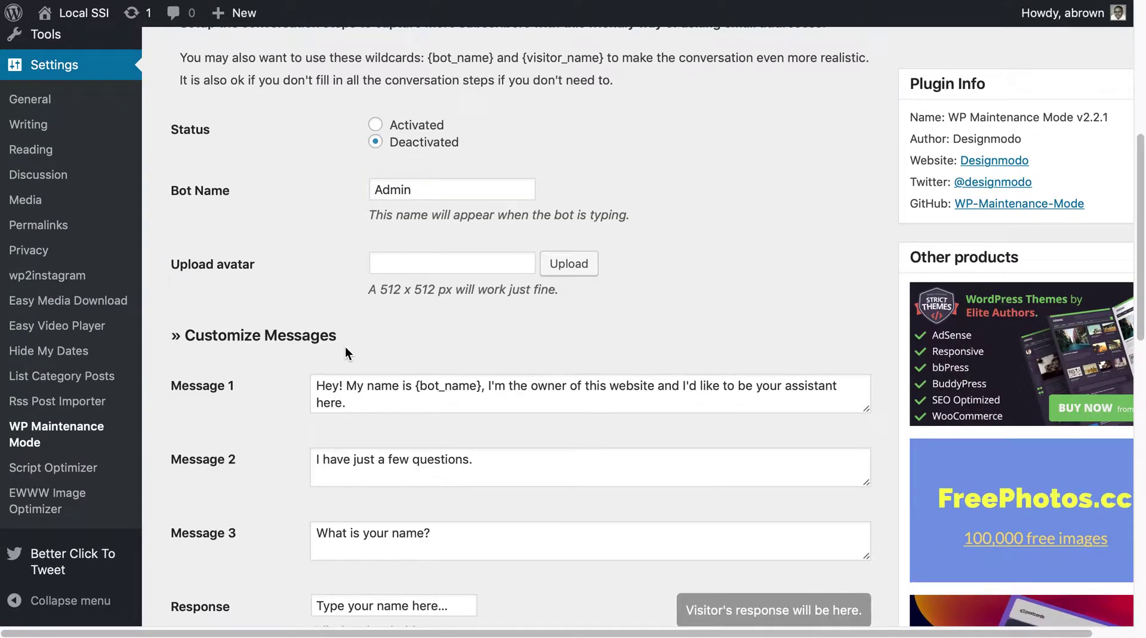
{"action": "scroll", "coordinate": [307, 363], "scroll_direction": "down", "scroll_amount": 12}
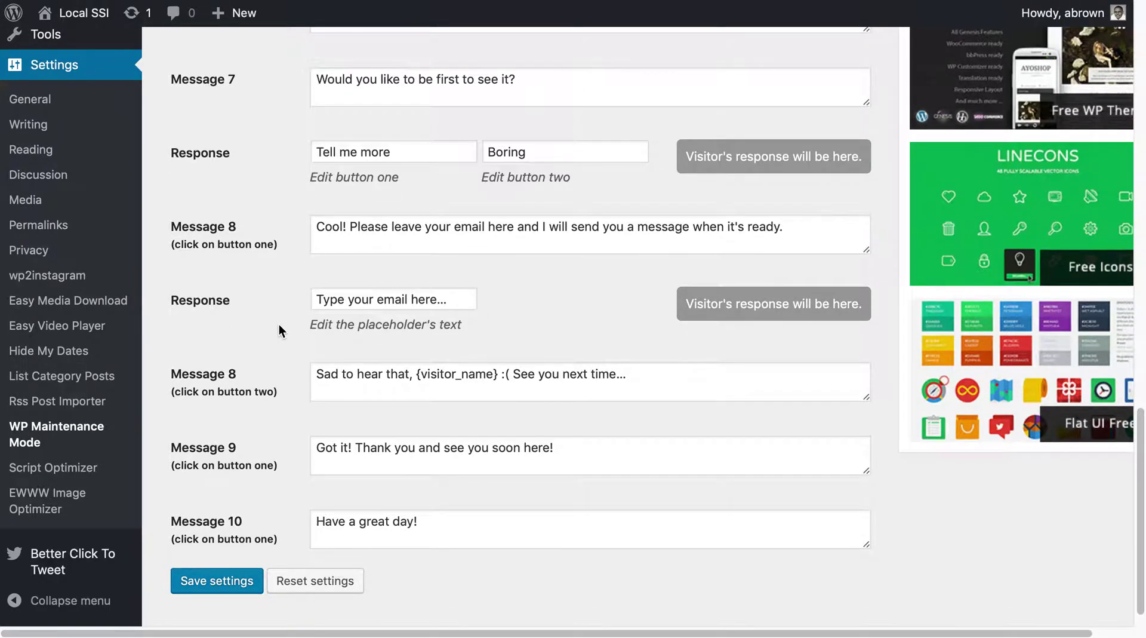
{"action": "scroll", "coordinate": [278, 325], "scroll_direction": "down", "scroll_amount": 1}
{"action": "scroll", "coordinate": [279, 325], "scroll_direction": "up", "scroll_amount": 9}
{"action": "scroll", "coordinate": [280, 325], "scroll_direction": "up", "scroll_amount": 10}
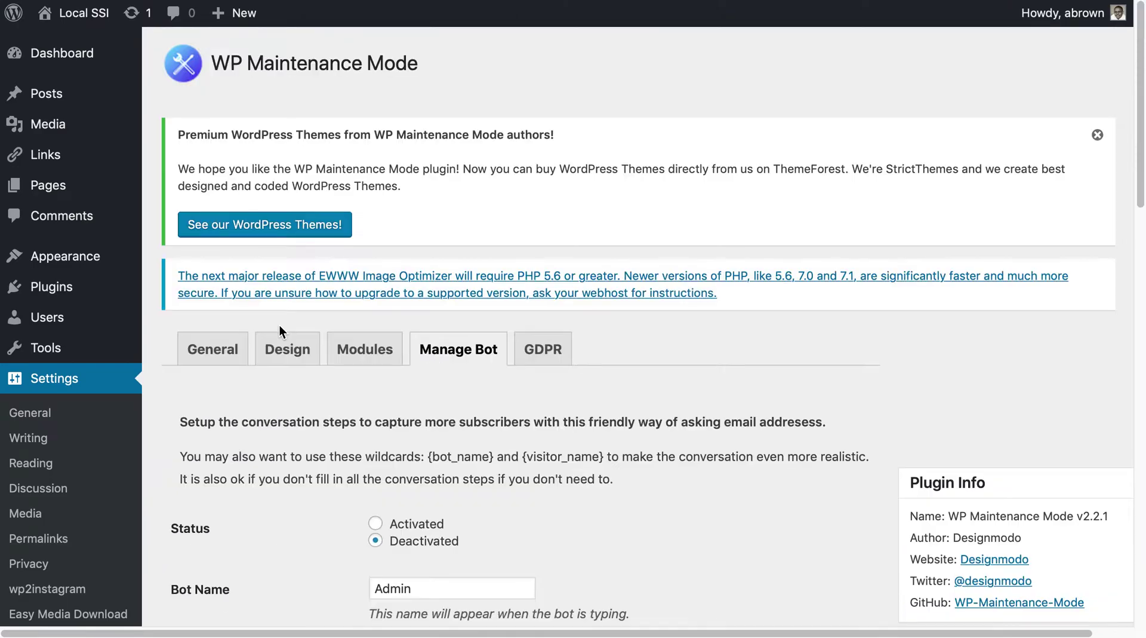
- Review the GDPR tab settings, then return to the General tab
{"action": "left_click", "coordinate": [542, 350]}
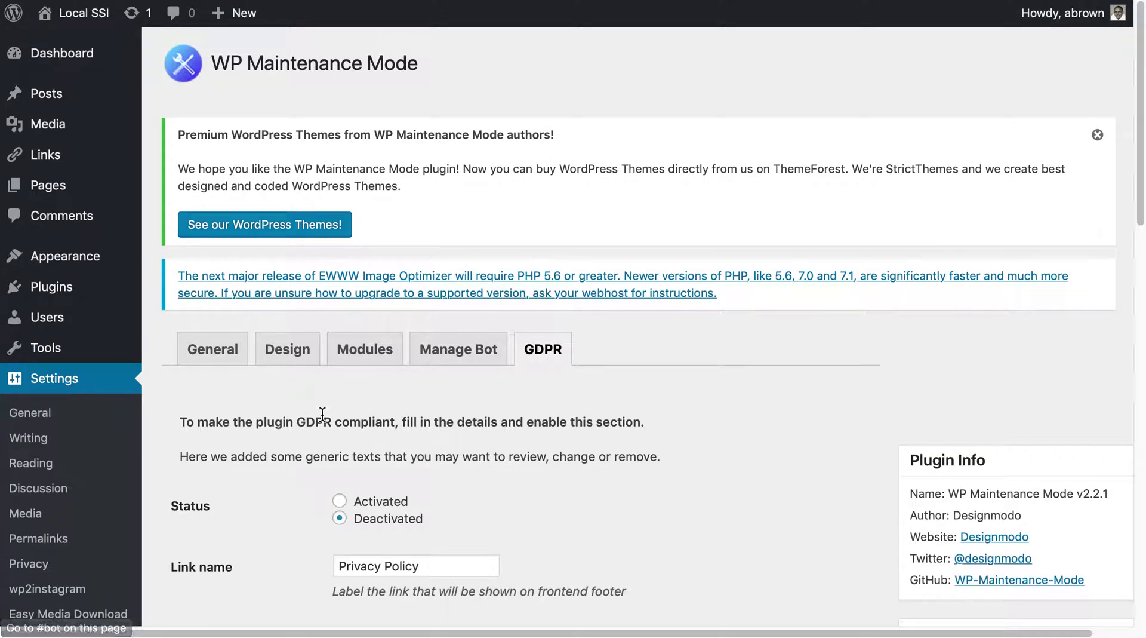
{"action": "scroll", "coordinate": [322, 418], "scroll_direction": "down", "scroll_amount": 2}
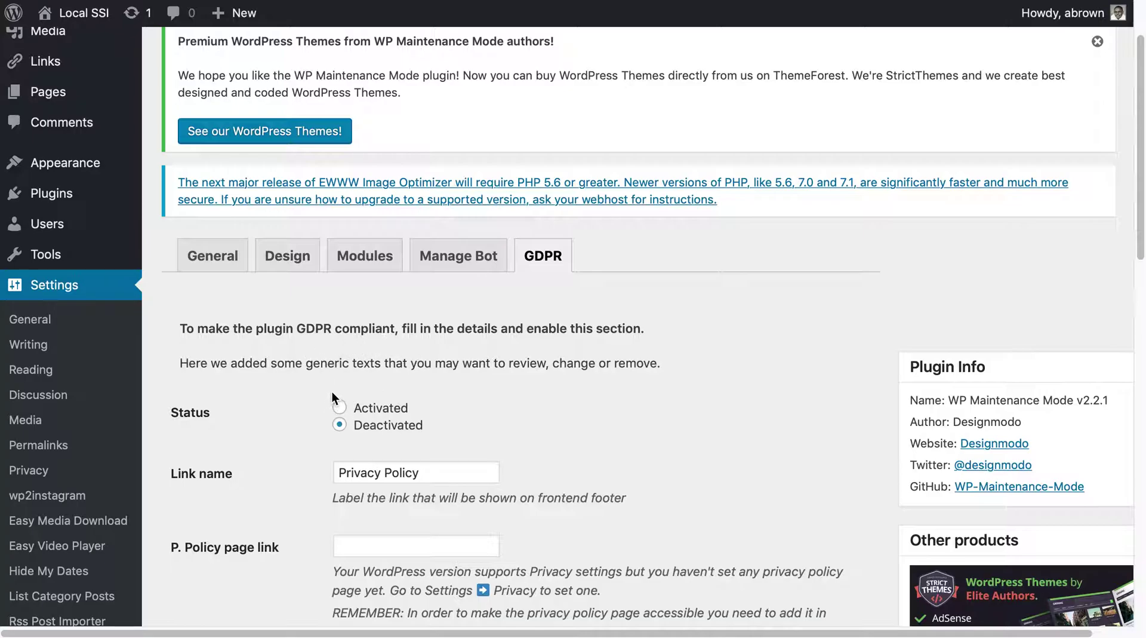
{"action": "scroll", "coordinate": [332, 394], "scroll_direction": "down", "scroll_amount": 14}
{"action": "scroll", "coordinate": [333, 393], "scroll_direction": "up", "scroll_amount": 8}
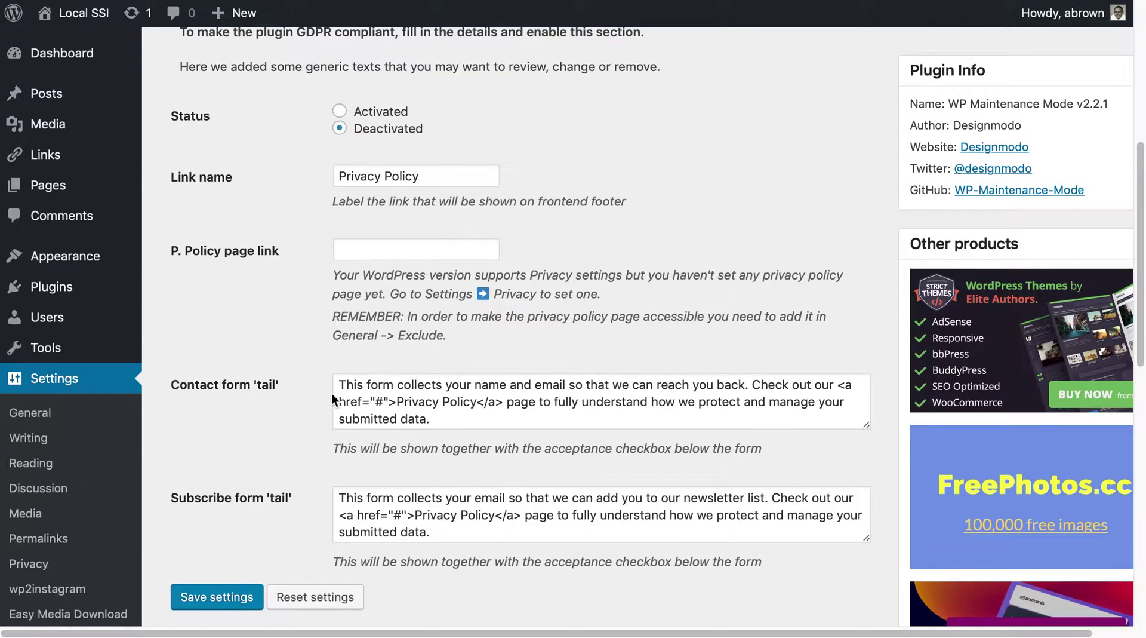
{"action": "scroll", "coordinate": [333, 257], "scroll_direction": "up", "scroll_amount": 6}
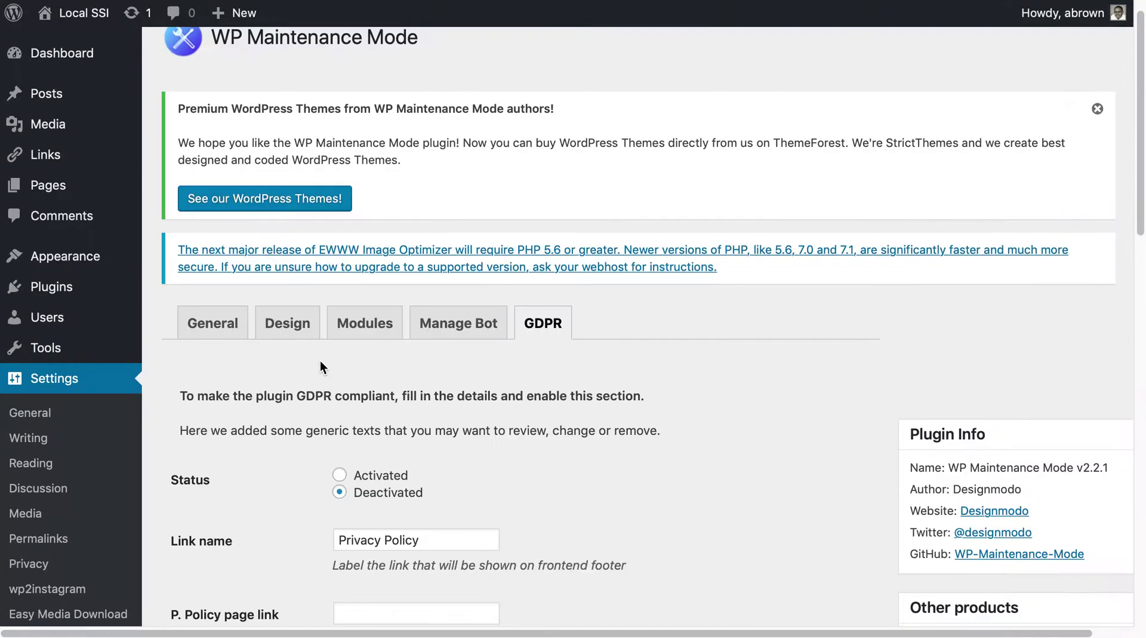
{"action": "left_click", "coordinate": [230, 330]}
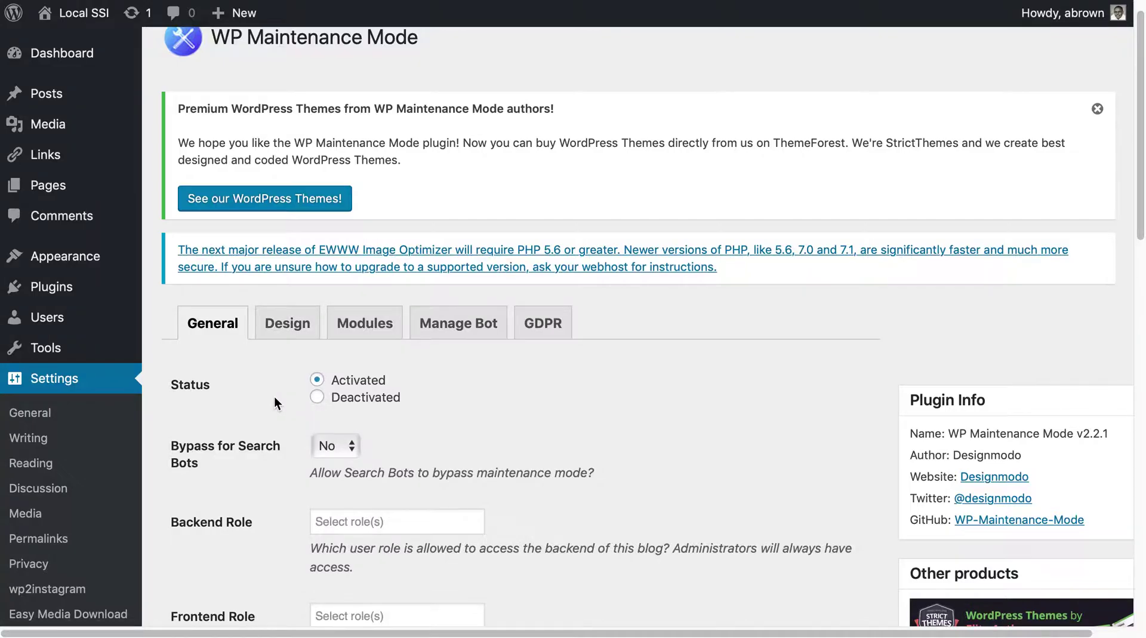
- Save the General settings with maintenance Status set to Activated
{"action": "scroll", "coordinate": [274, 396], "scroll_direction": "down", "scroll_amount": 15}
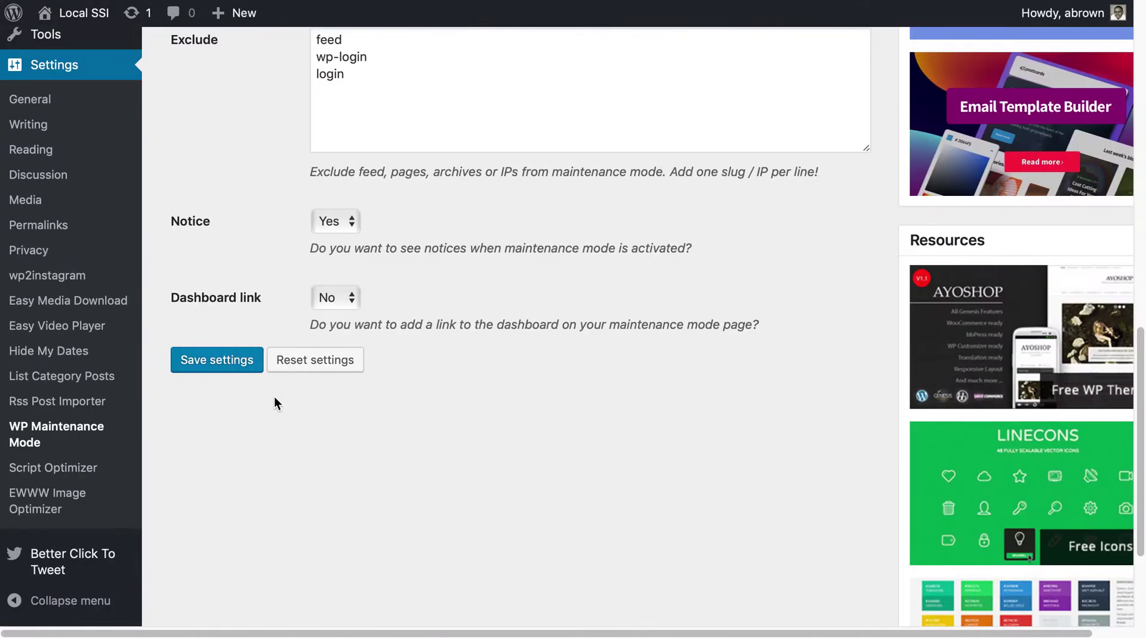
{"action": "left_click", "coordinate": [227, 364]}
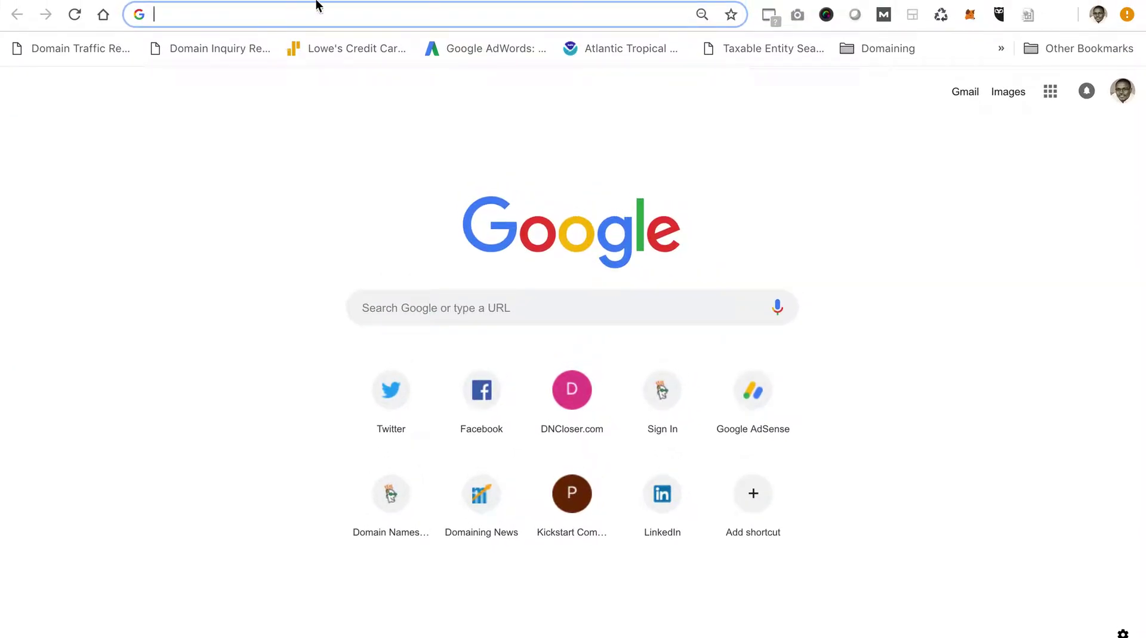
- Load the local site at localhost/ssi in the browser
{"action": "type", "text": "localhost/"}
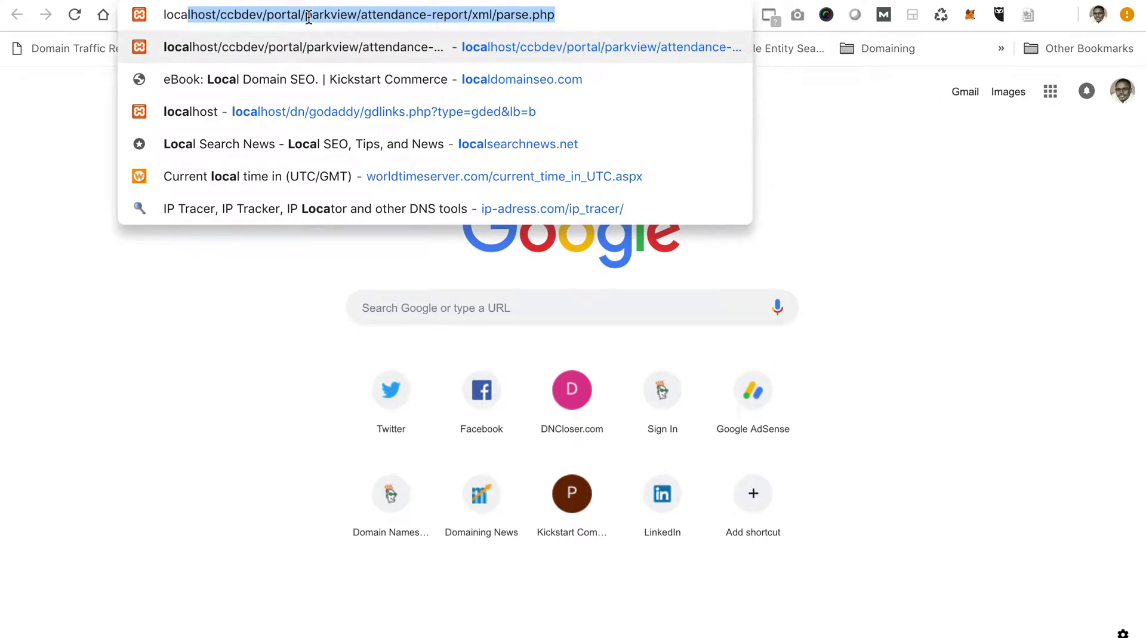
{"action": "type", "text": "ssi"}
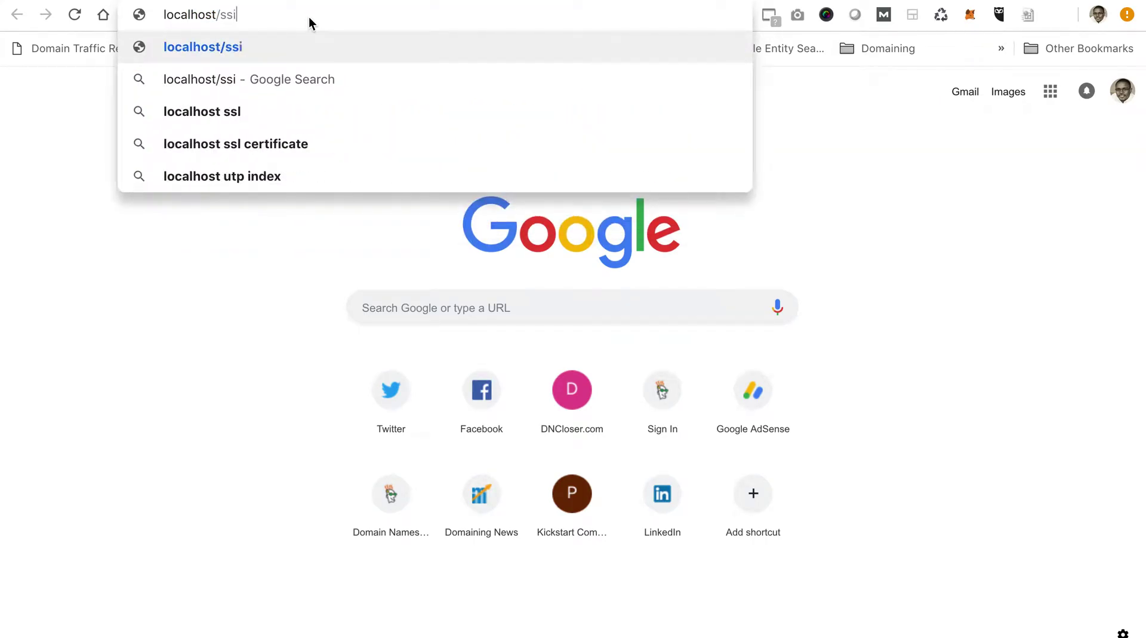
{"action": "key", "text": "Return"}
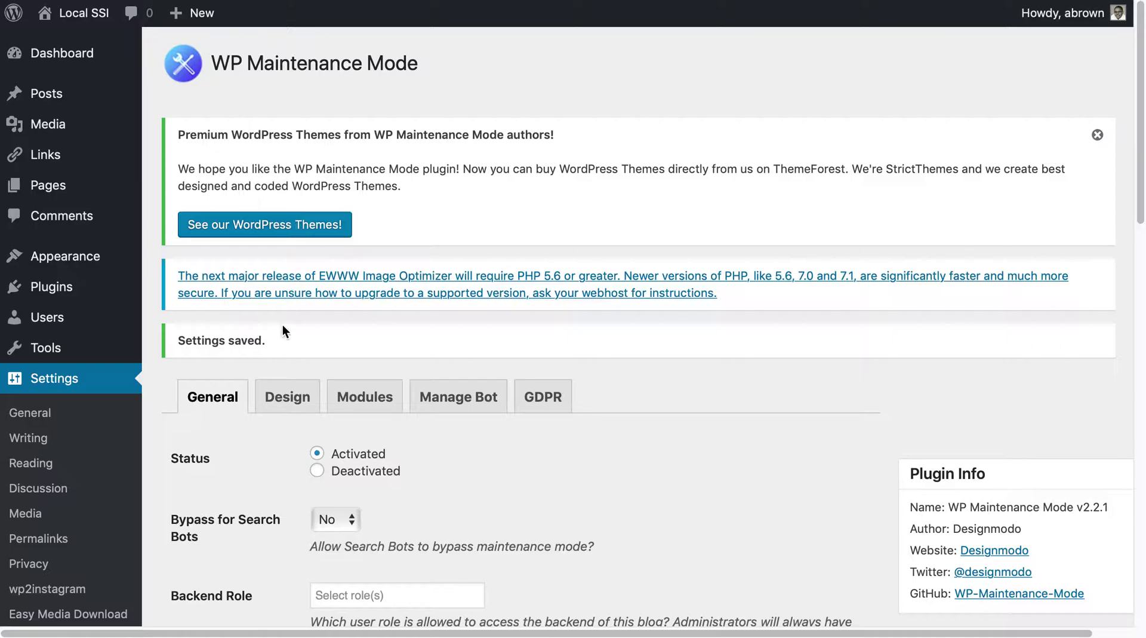
- Scroll through the saved maintenance settings, then switch to the Kickstart Commerce blog tab
{"action": "scroll", "coordinate": [288, 336], "scroll_direction": "down", "scroll_amount": 3}
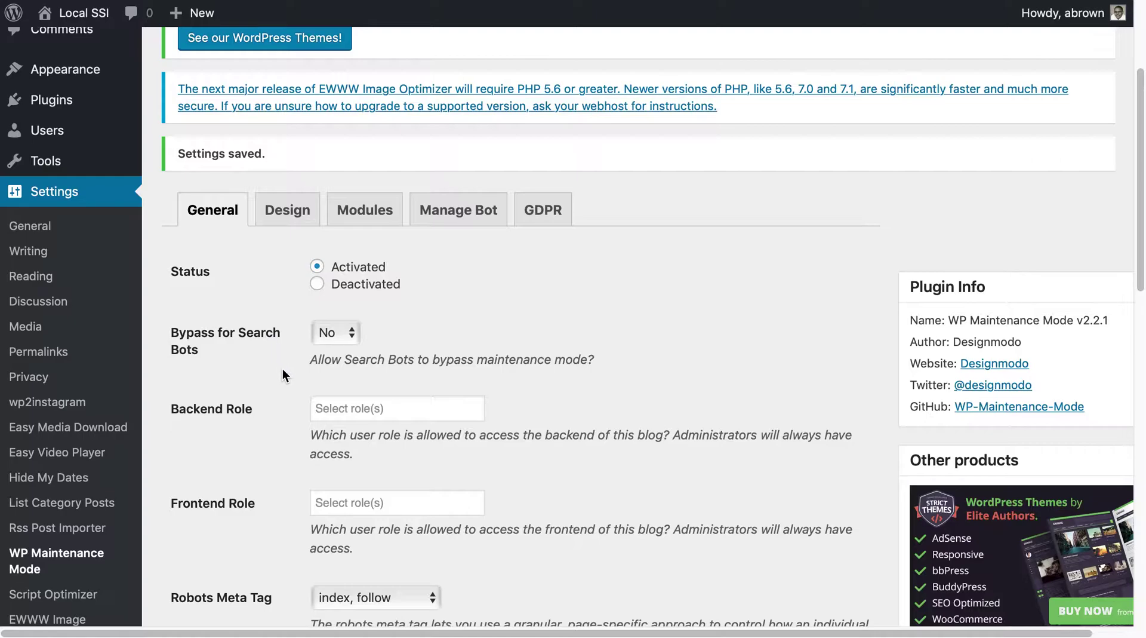
{"action": "scroll", "coordinate": [280, 364], "scroll_direction": "down", "scroll_amount": 6}
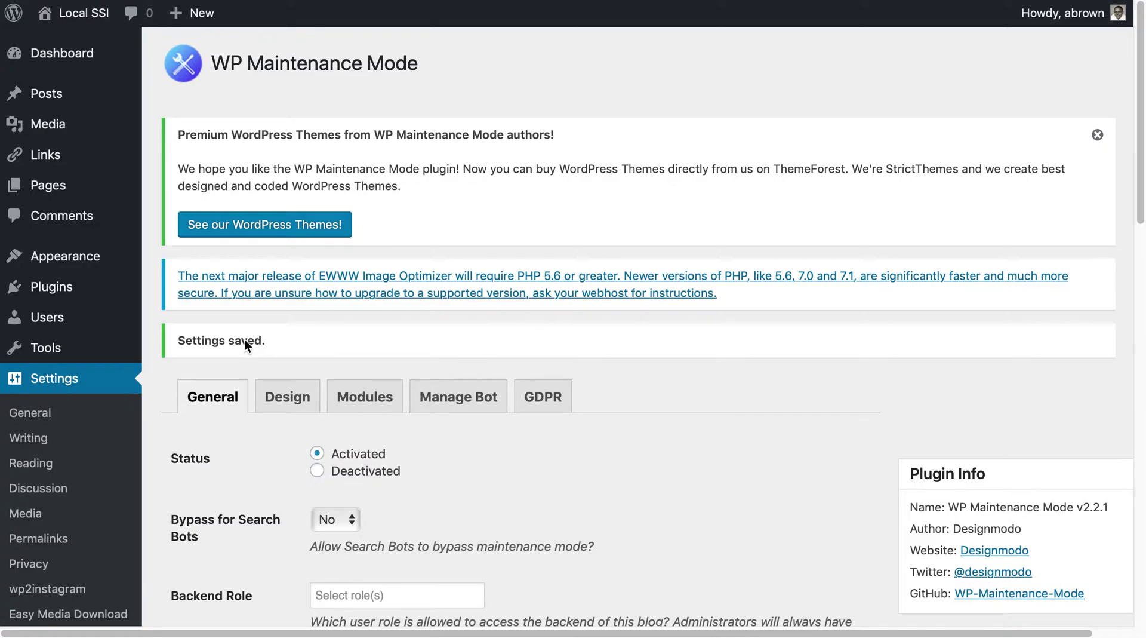
{"action": "key", "text": "ctrl+Tab"}
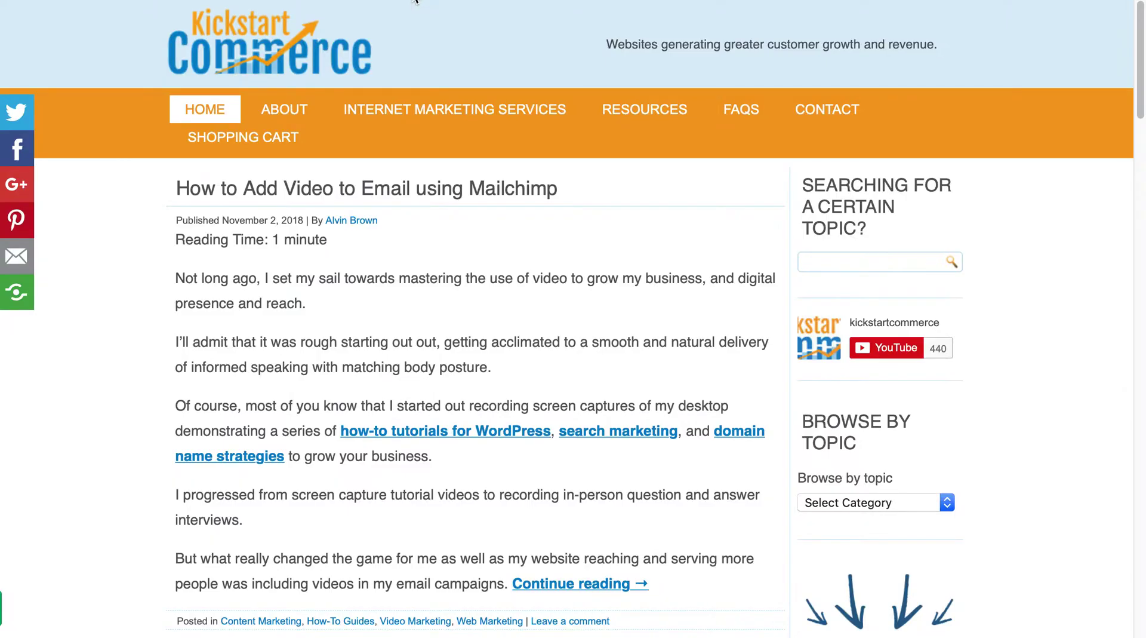
{"action": "scroll", "coordinate": [878, 469], "scroll_direction": "down", "scroll_amount": 1}
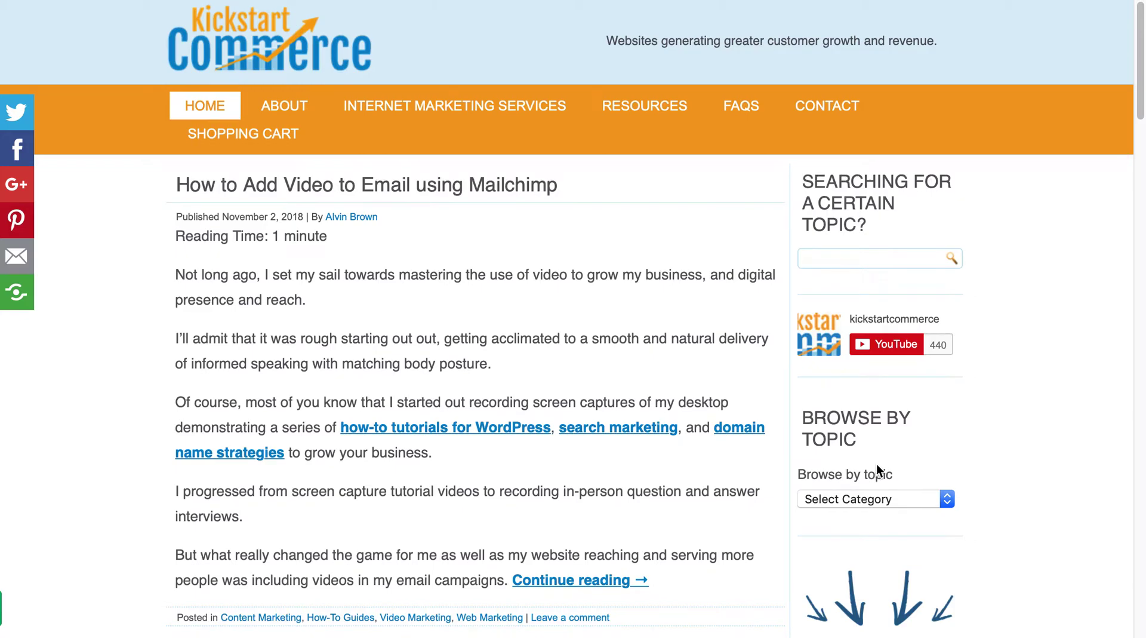
{"action": "scroll", "coordinate": [877, 464], "scroll_direction": "down", "scroll_amount": 5}
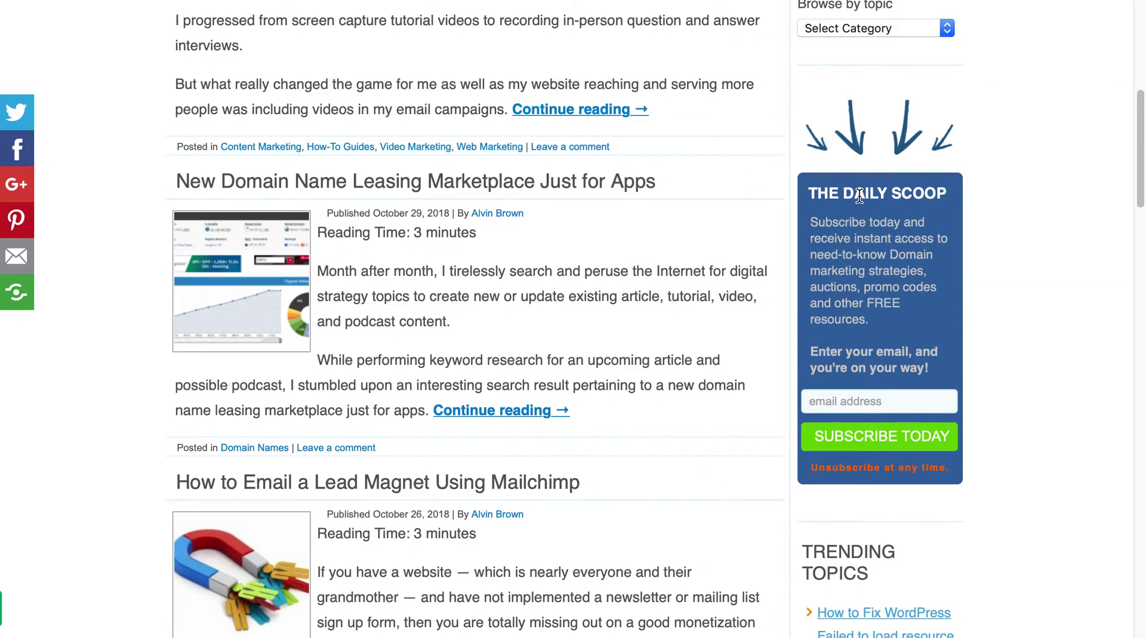